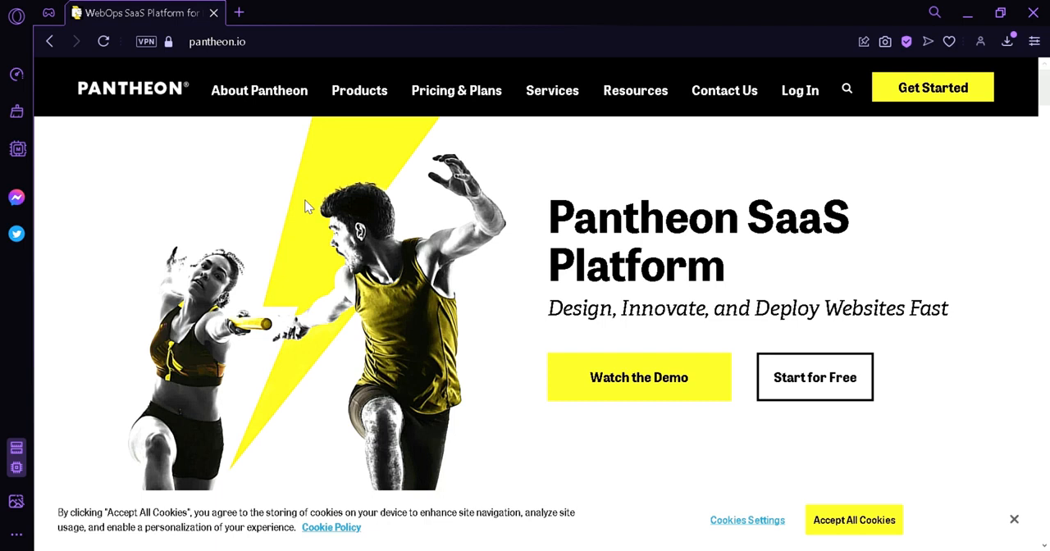
# Open the Pantheon free account registration and sign up with a Google account
pyautogui.click(957, 105)
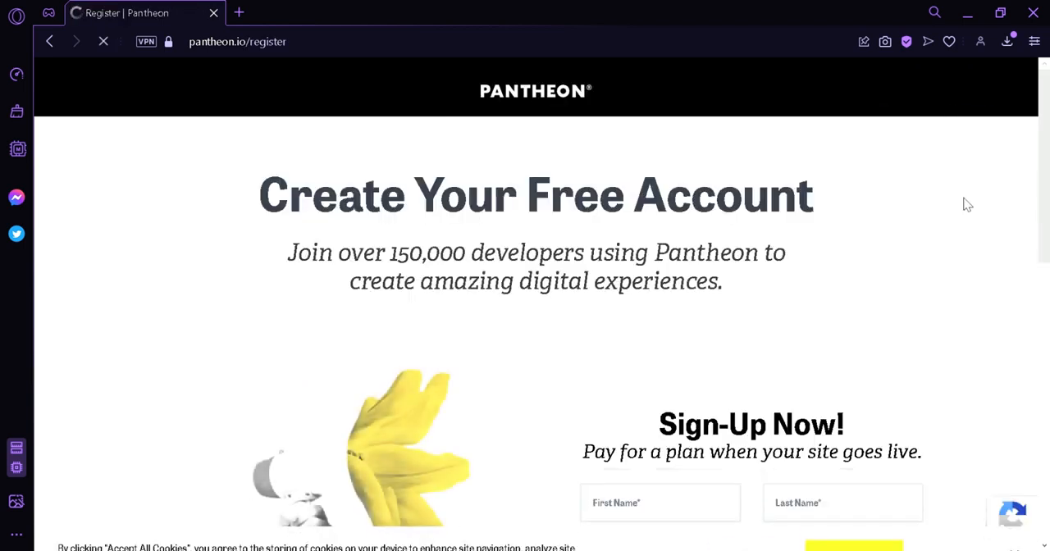
pyautogui.moveTo(1042, 180); pyautogui.dragTo(1040, 296)
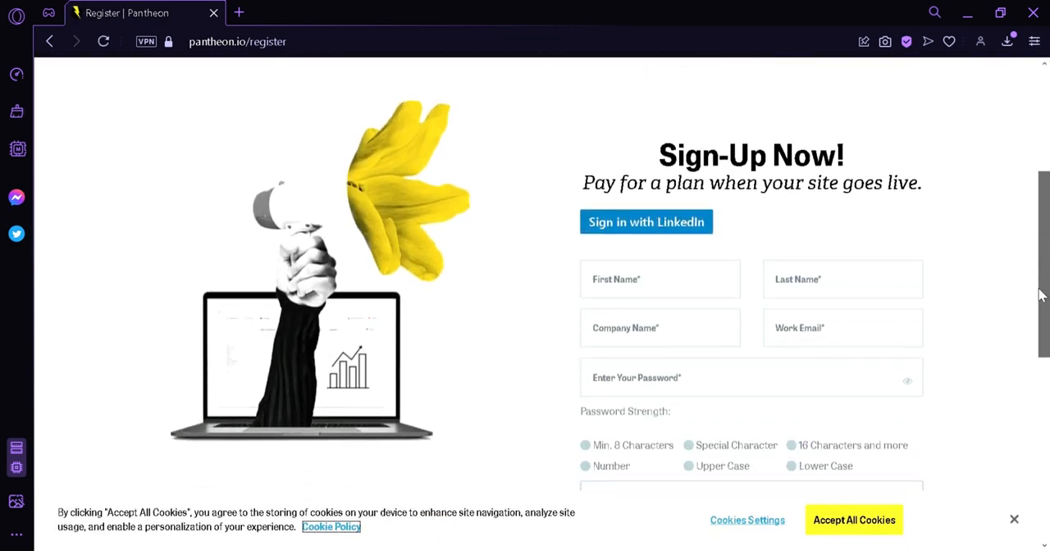
pyautogui.scroll(-1, 1013, 429)
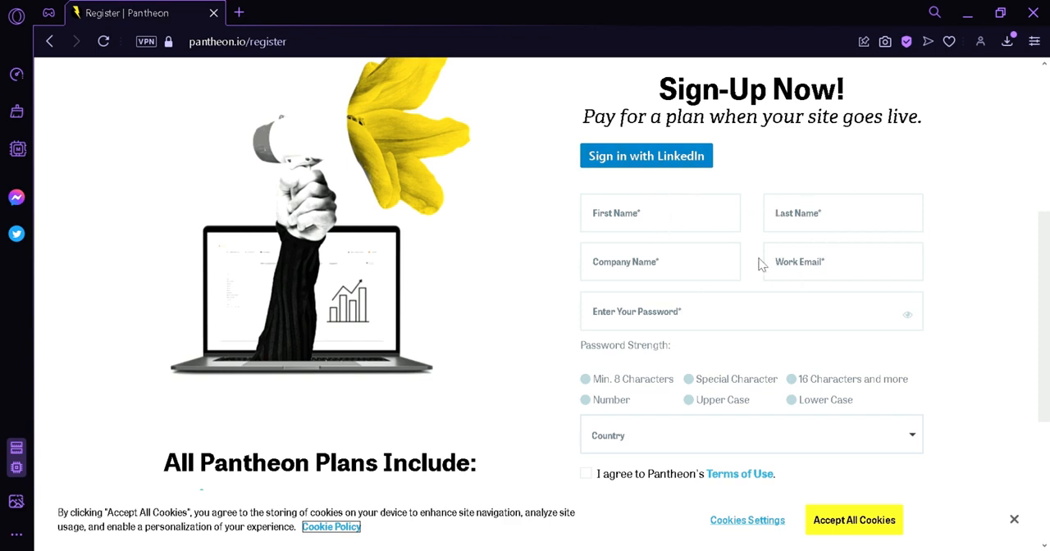
pyautogui.moveTo(1046, 295); pyautogui.dragTo(1047, 387)
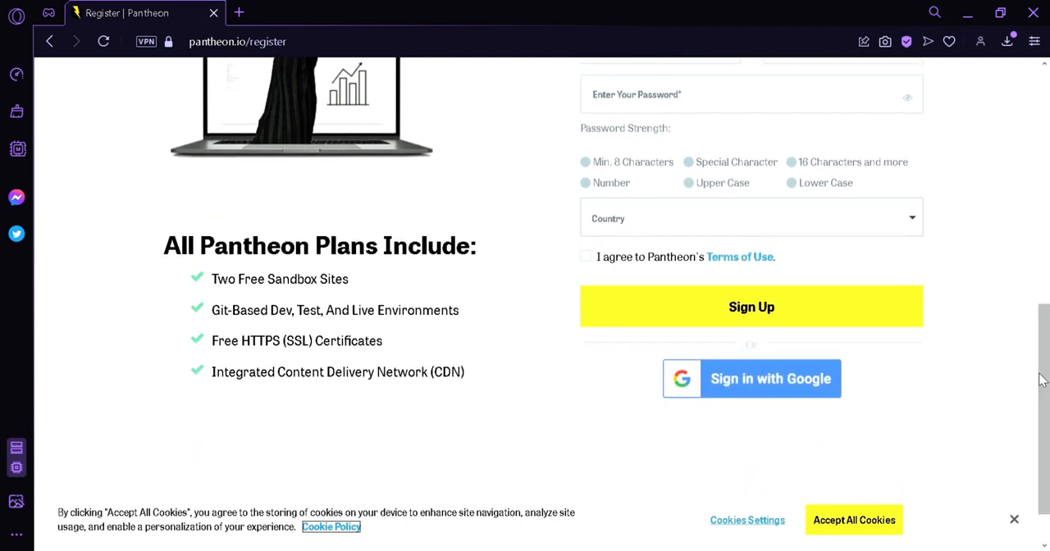
pyautogui.click(810, 392)
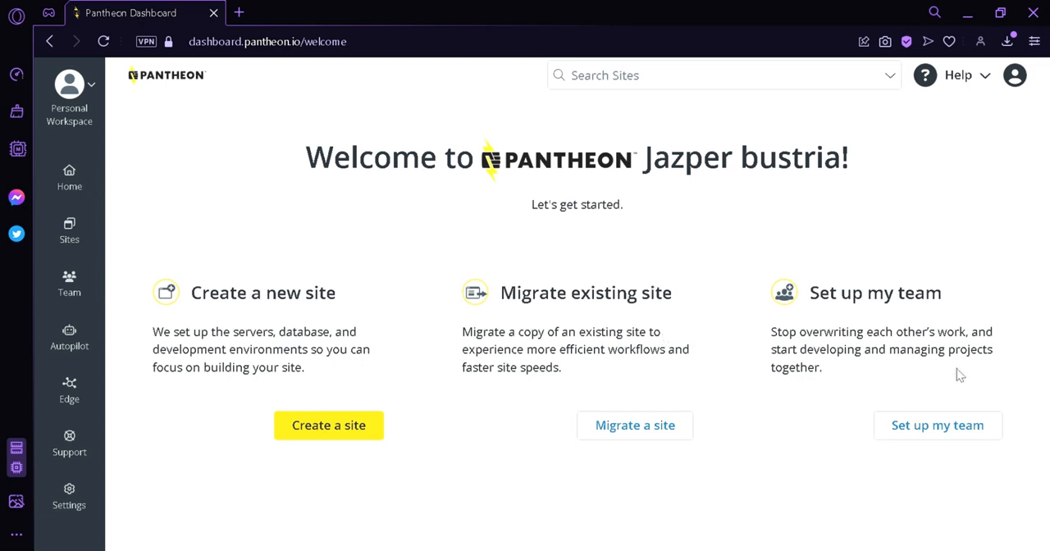
# Create a new WordPress site named coffeeworld in the United States region and deploy it
pyautogui.click(338, 426)
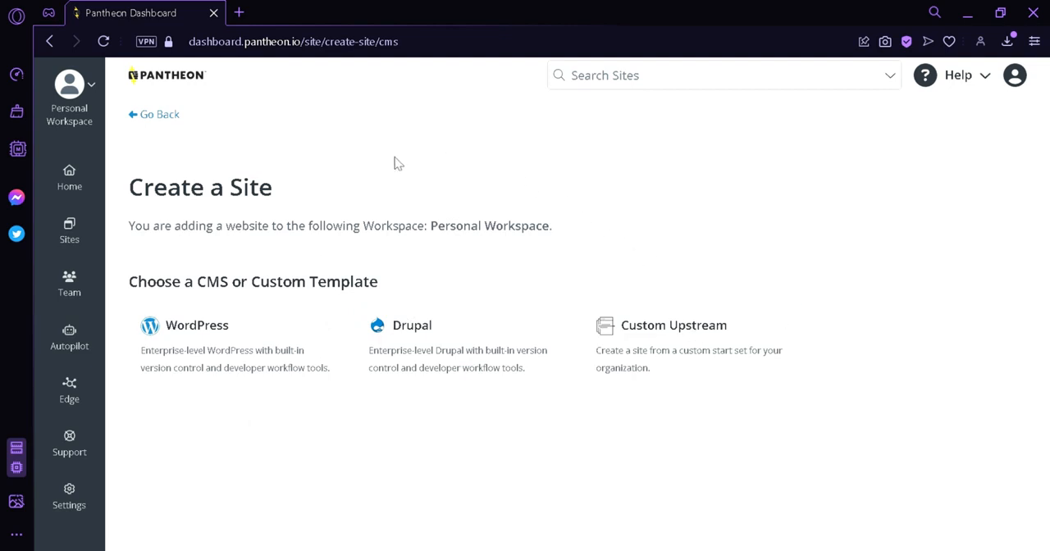
pyautogui.click(277, 340)
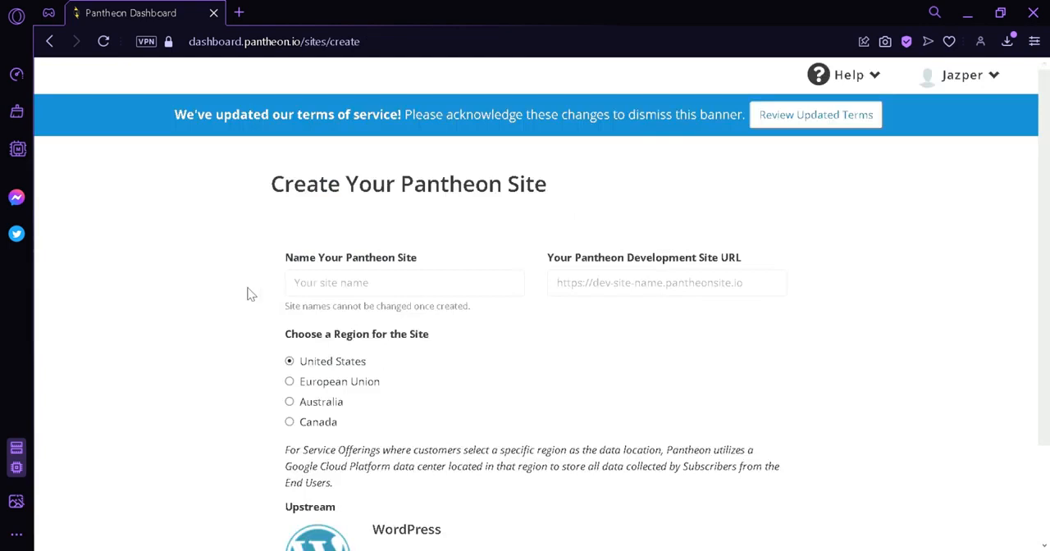
pyautogui.scroll(-1, 1042, 277)
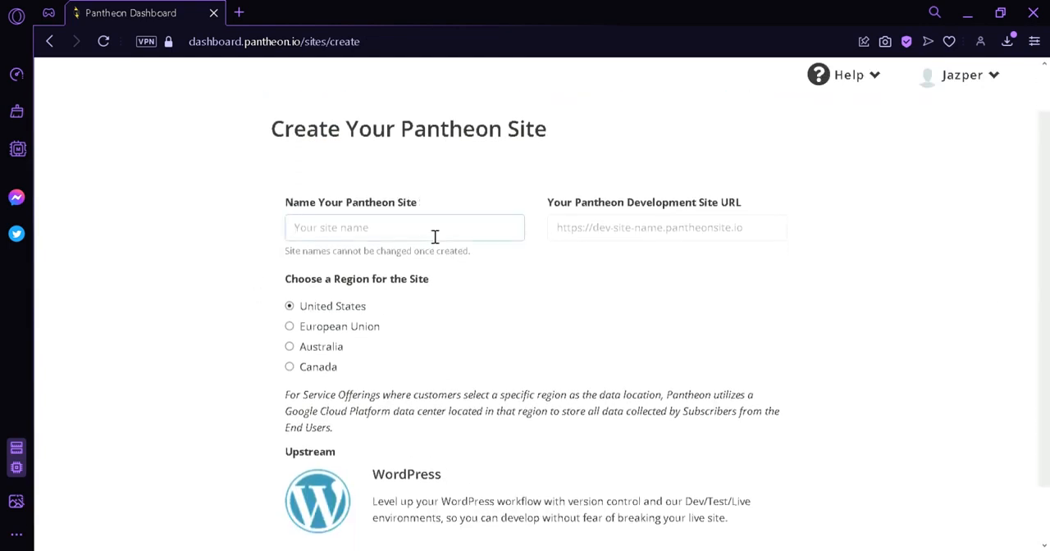
pyautogui.write('clife')
pyautogui.press('BackSpace')
pyautogui.press('BackSpace')
pyautogui.press('BackSpace')
pyautogui.press('BackSpace')
pyautogui.write('o')
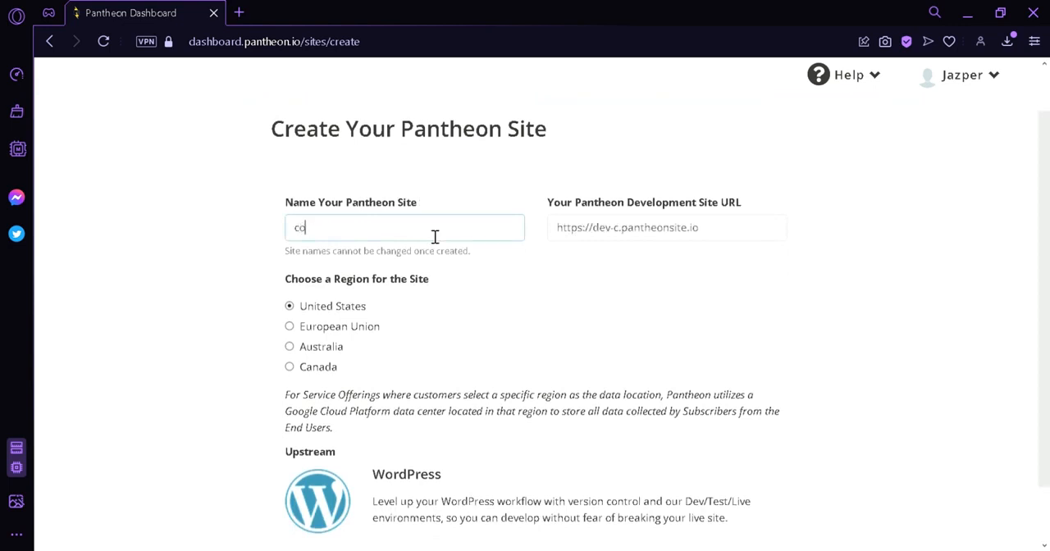
pyautogui.write('ffee')
pyautogui.write('w')
pyautogui.press('BackSpace')
pyautogui.write('eworld')
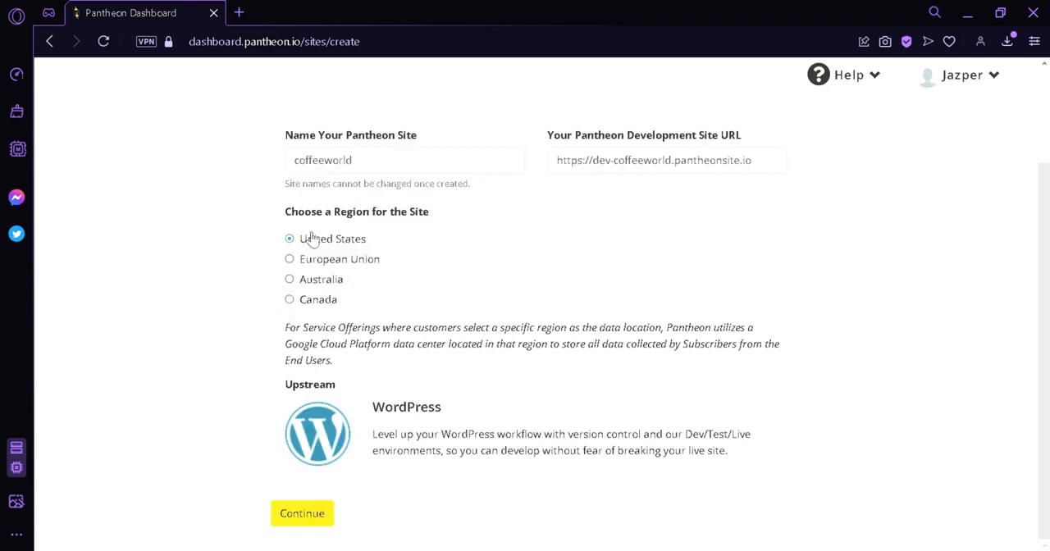
pyautogui.click(323, 522)
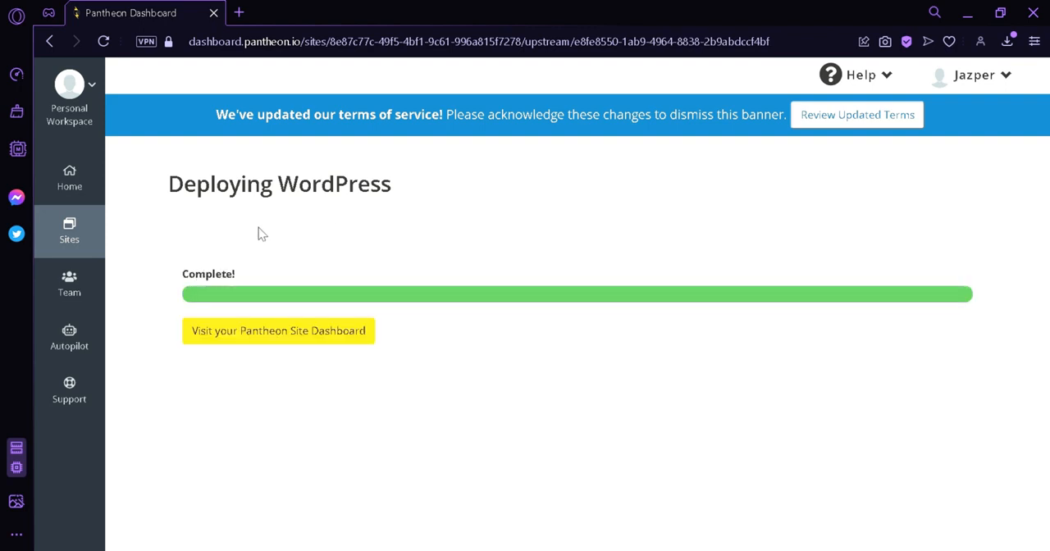
# Open the deployed site's Pantheon dashboard and look over its Dev environment page
pyautogui.click(232, 332)
pyautogui.scroll(-2, 1034, 246)
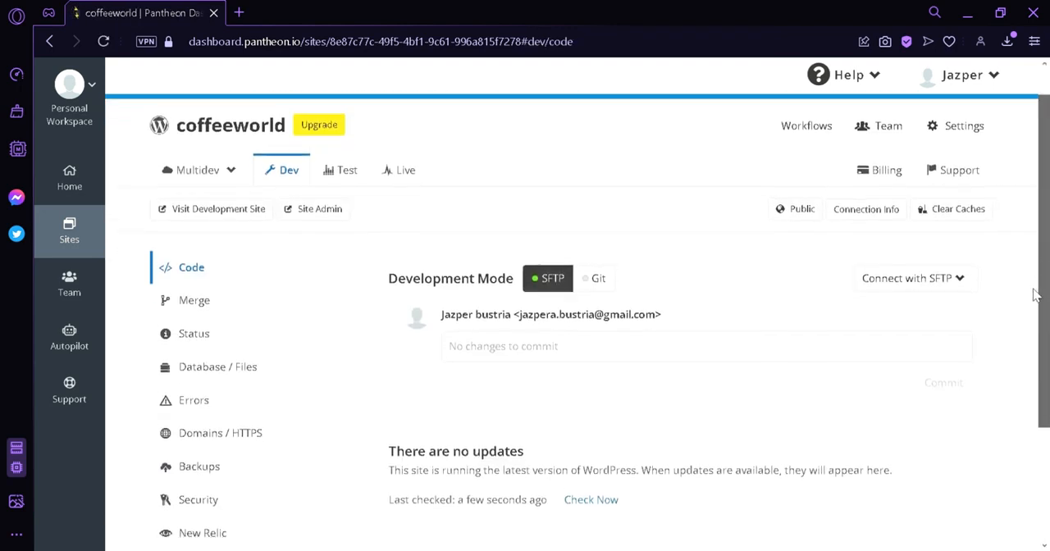
pyautogui.scroll(2, 1032, 271)
pyautogui.scroll(-1, 1030, 289)
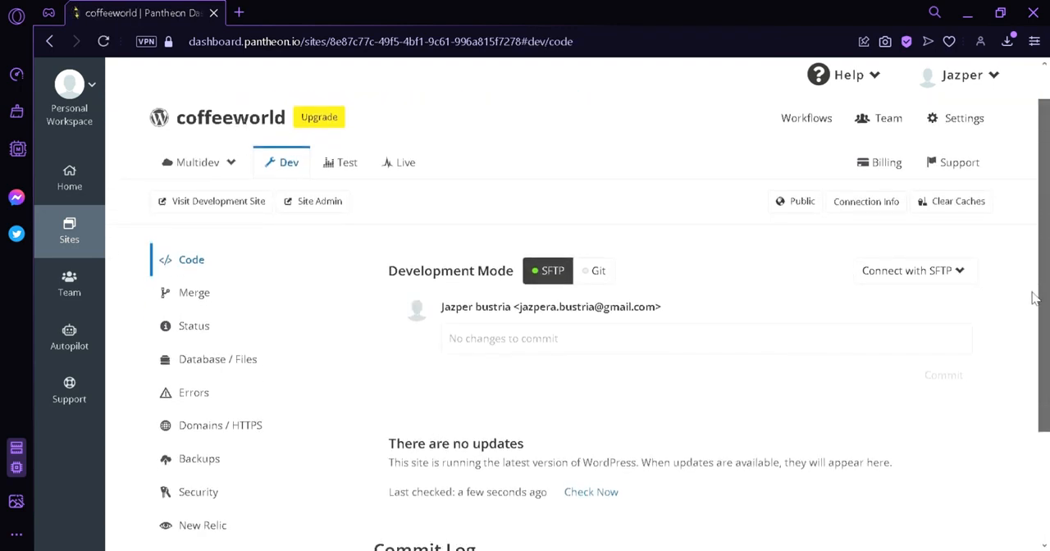
pyautogui.scroll(-1, 1034, 298)
pyautogui.scroll(1, 1046, 324)
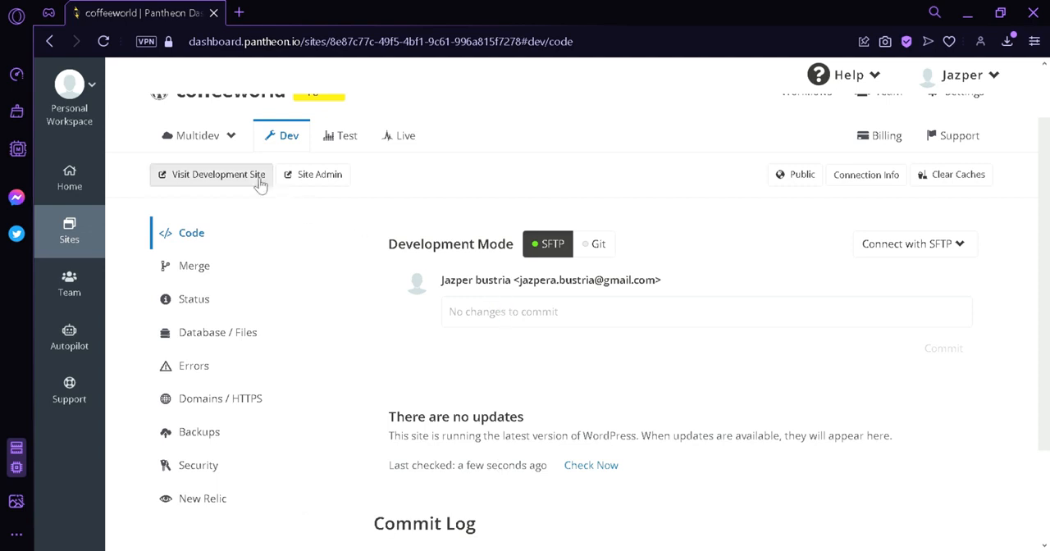
# Visit the development site and continue the WordPress installation in English (United States)
pyautogui.click(197, 186)
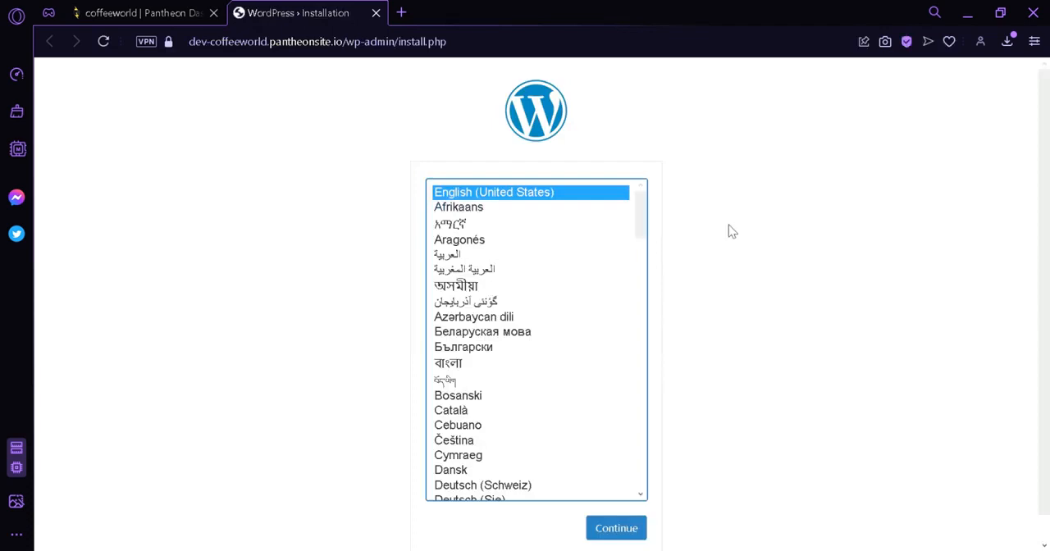
pyautogui.scroll(-2, 728, 226)
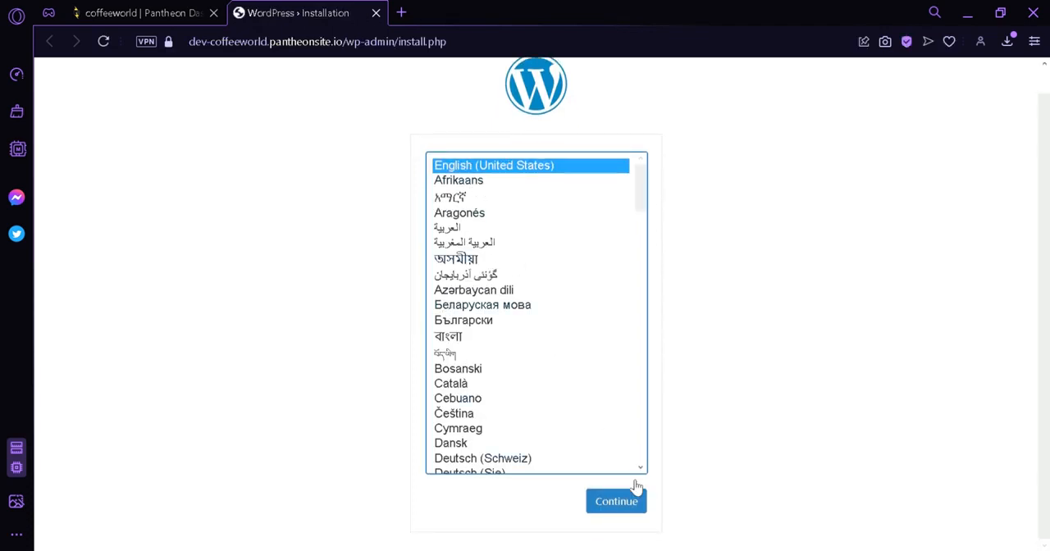
pyautogui.click(621, 511)
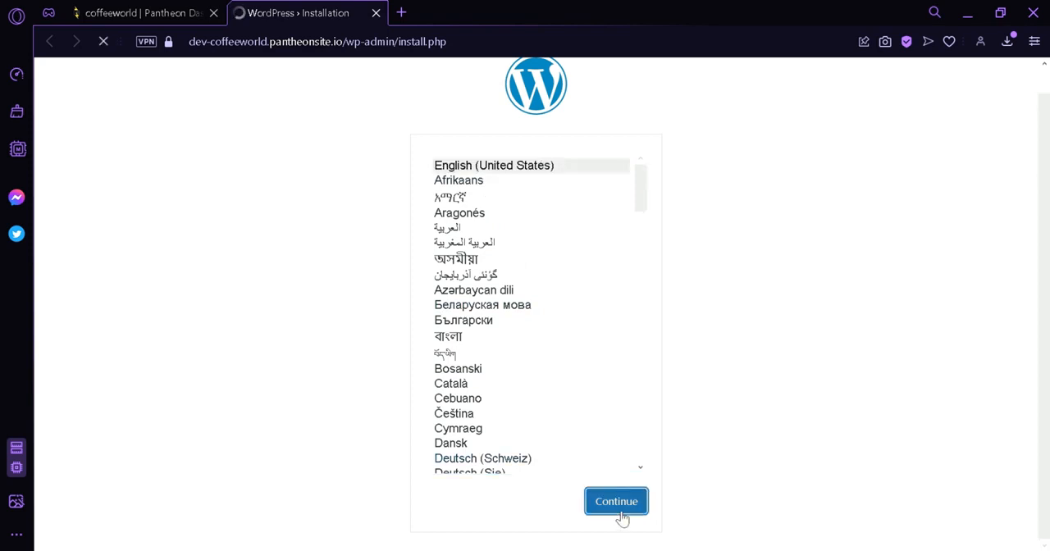
# Fill in the WordPress installation form with the site title coffeeWorld, the admin username and the admin's e-mail
pyautogui.scroll(-1, 689, 418)
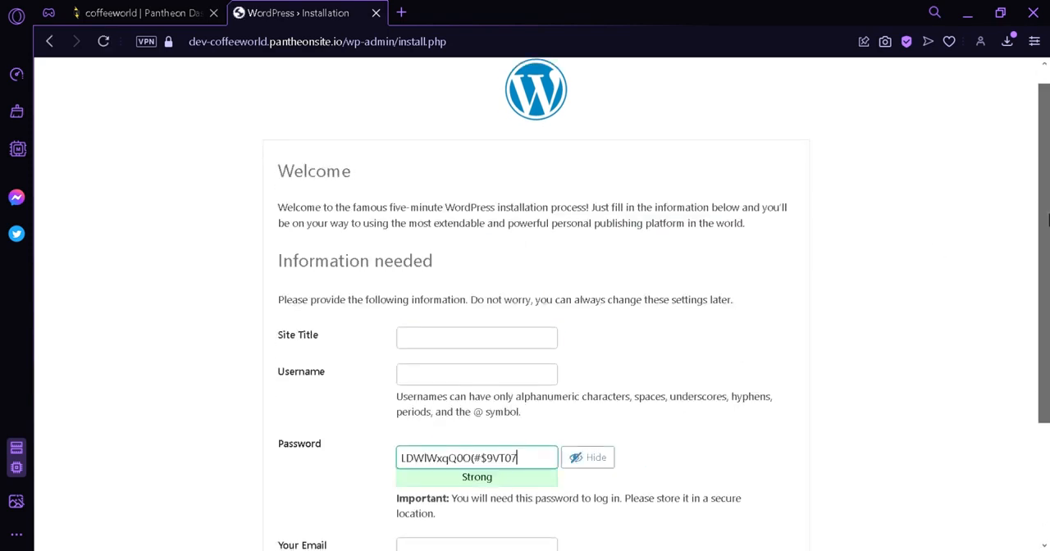
pyautogui.click(459, 257)
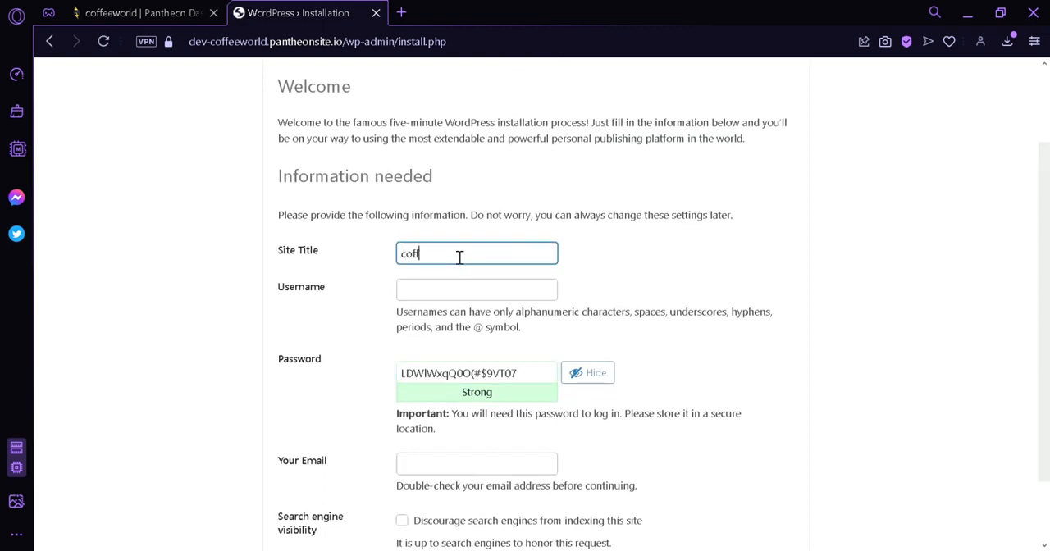
pyautogui.write('coffeeWorld')
pyautogui.click(465, 297)
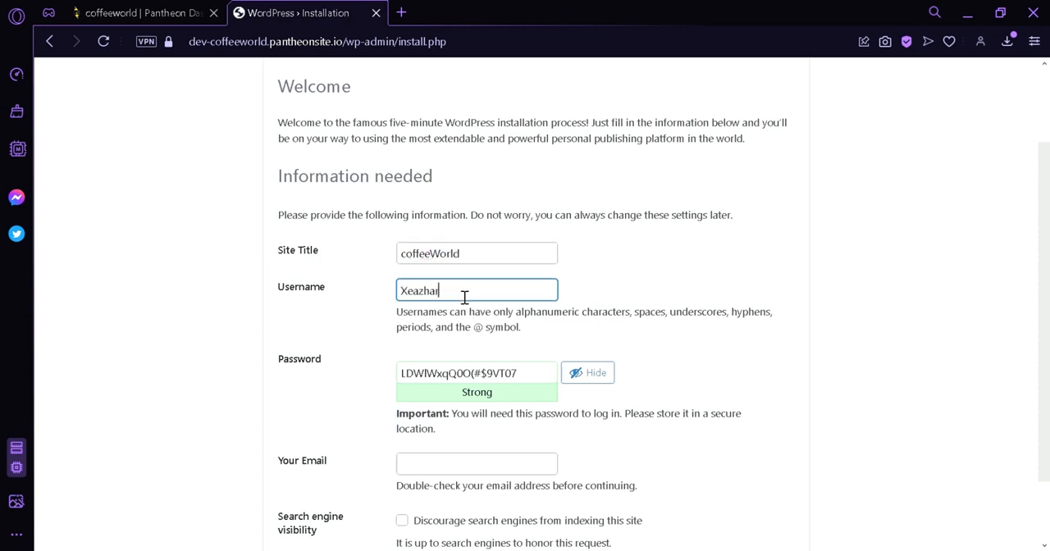
pyautogui.scroll(-1, 453, 346)
pyautogui.click(468, 387)
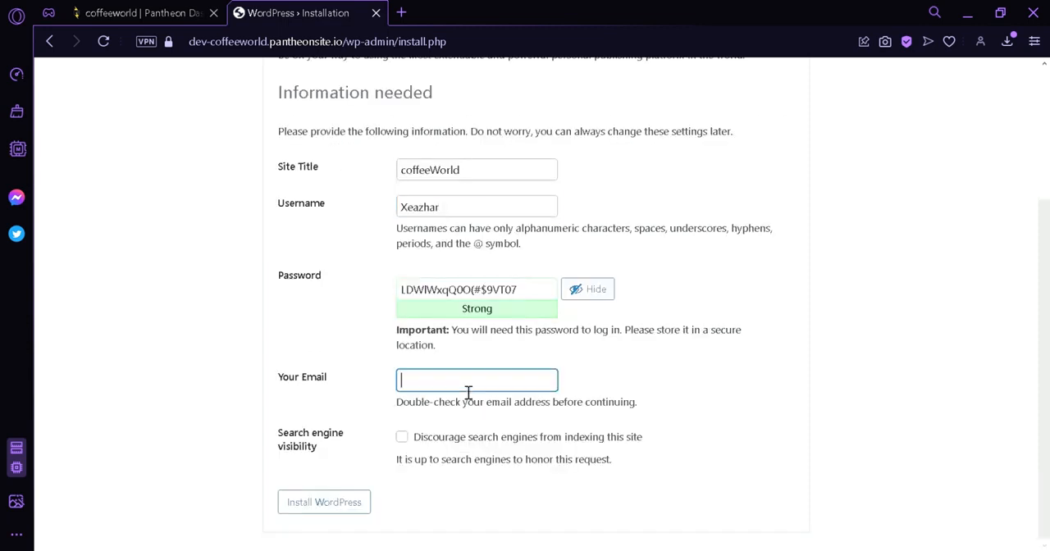
pyautogui.click(493, 414)
# Copy the generated admin password and install WordPress
pyautogui.moveTo(539, 301); pyautogui.dragTo(356, 294)
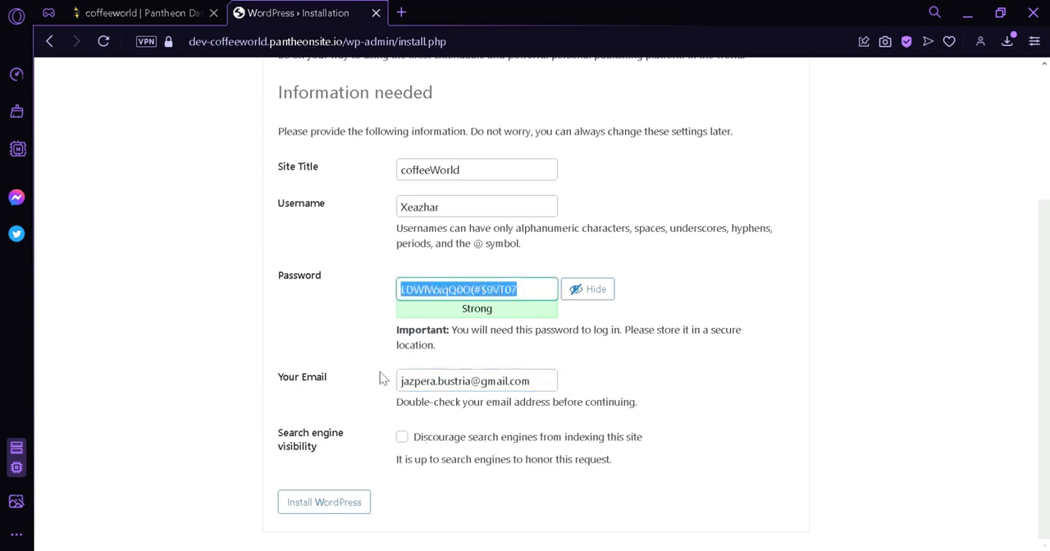
pyautogui.click(353, 464)
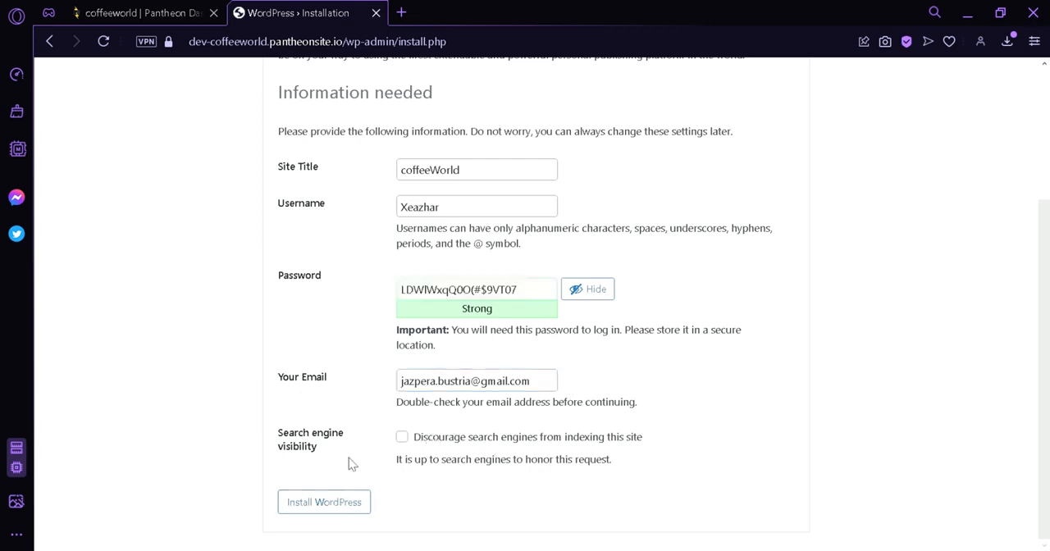
pyautogui.click(351, 505)
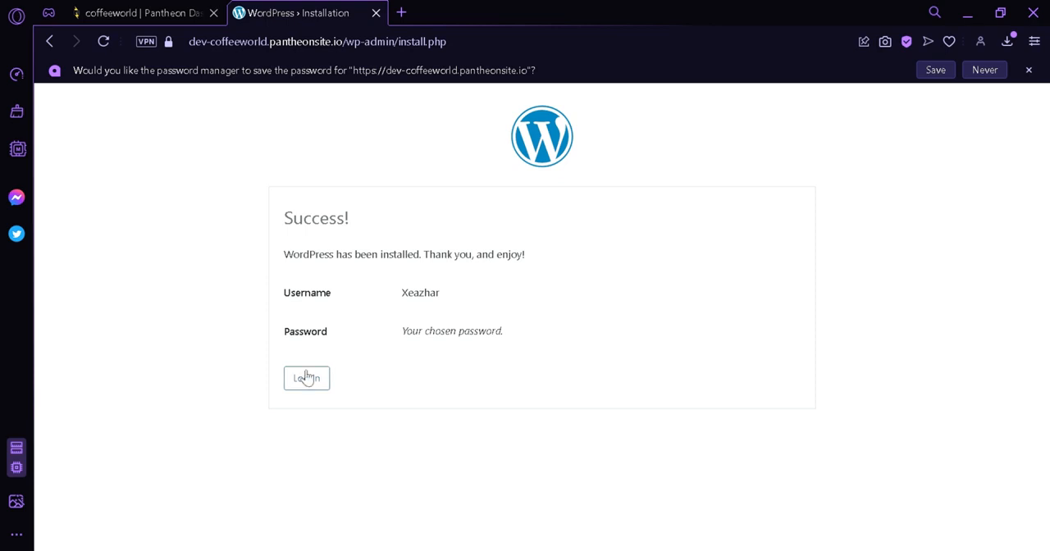
# Log in to the new WordPress site with the admin username and the copied account password
pyautogui.click(306, 378)
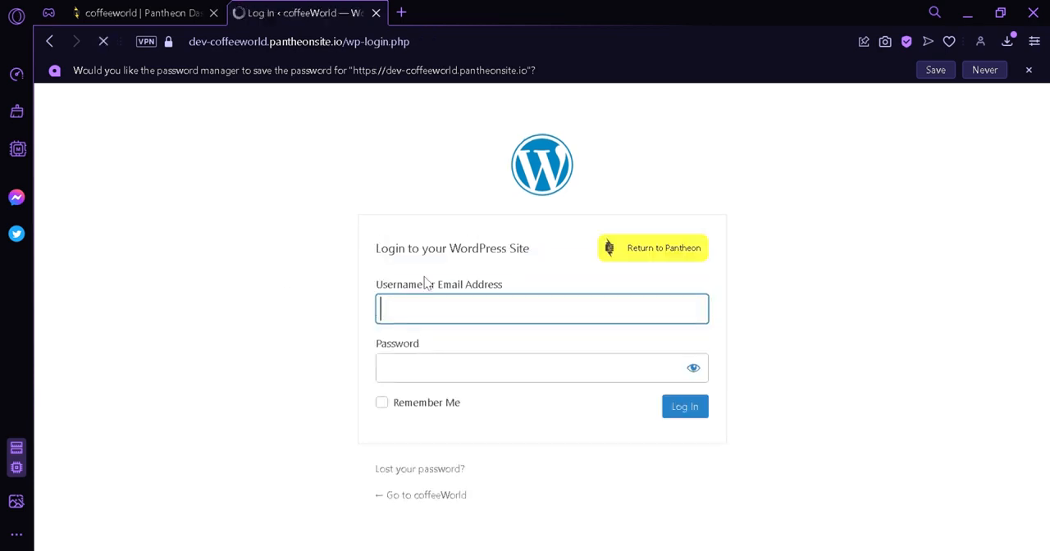
pyautogui.write('Xeazhar')
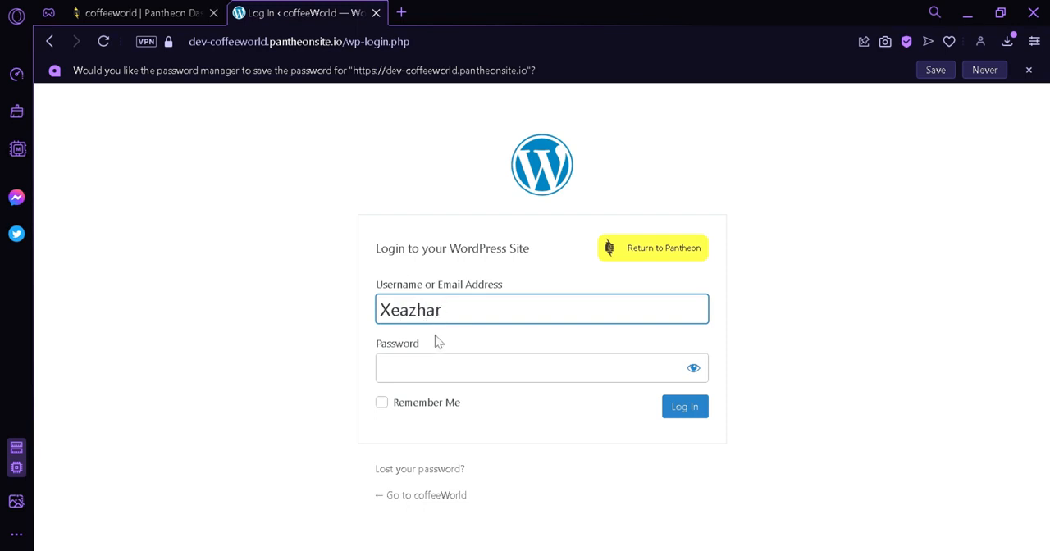
pyautogui.click(460, 378)
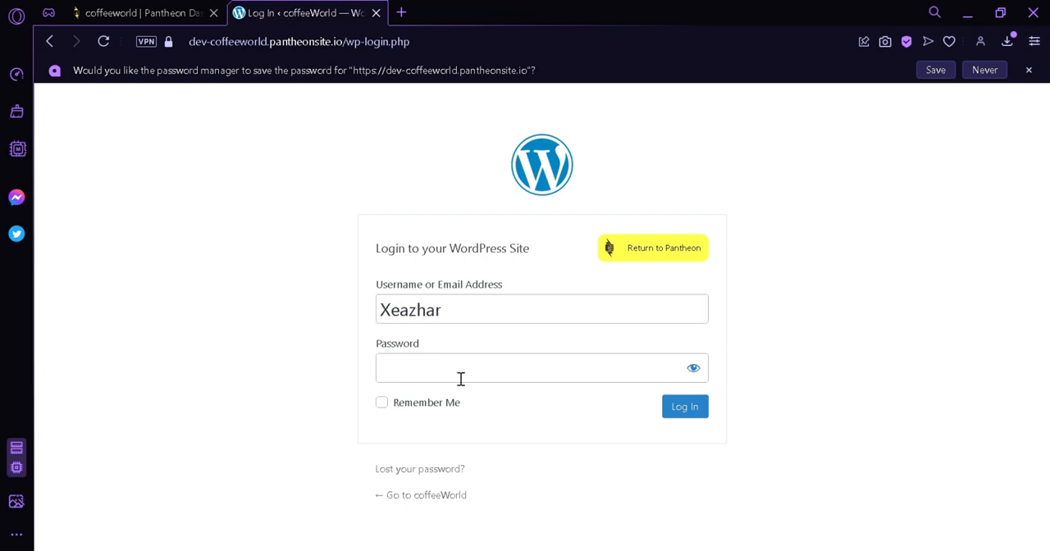
pyautogui.hotkey('ctrl', 'v')
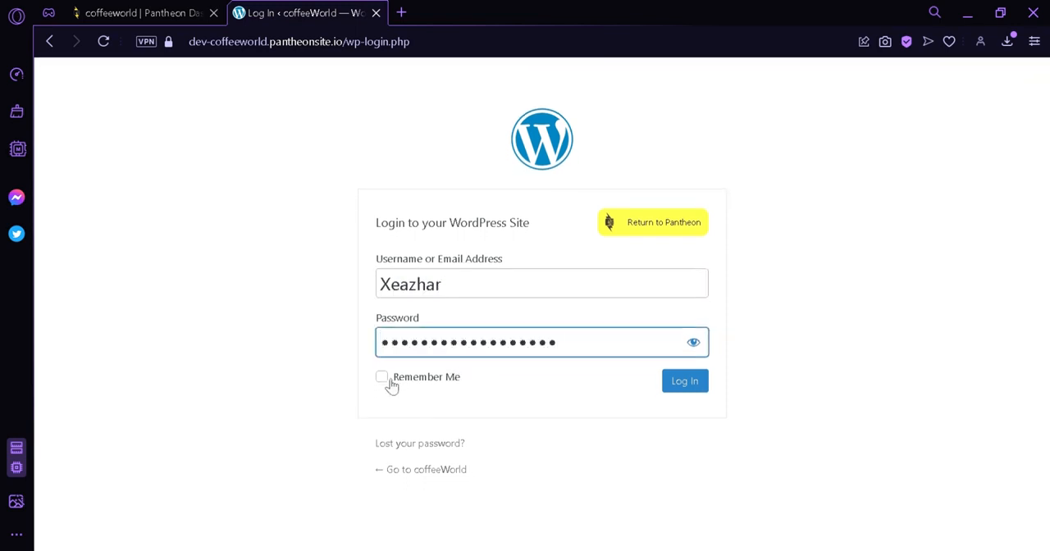
pyautogui.click(688, 390)
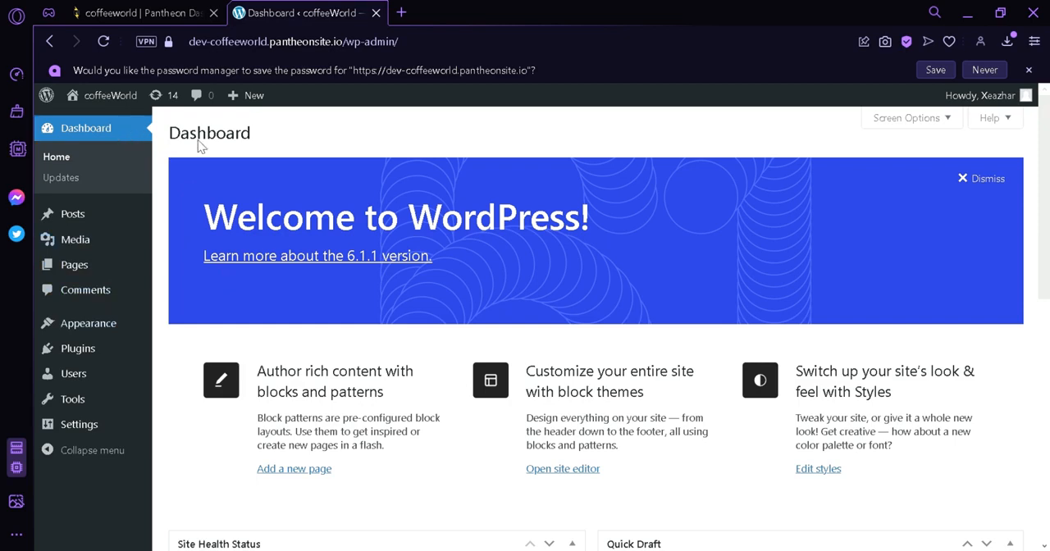
# Look over the WordPress dashboard and open the page for adding new plugins
pyautogui.scroll(-2, 790, 343)
pyautogui.scroll(-2, 803, 346)
pyautogui.scroll(4, 809, 337)
pyautogui.moveTo(1046, 232); pyautogui.dragTo(1047, 277)
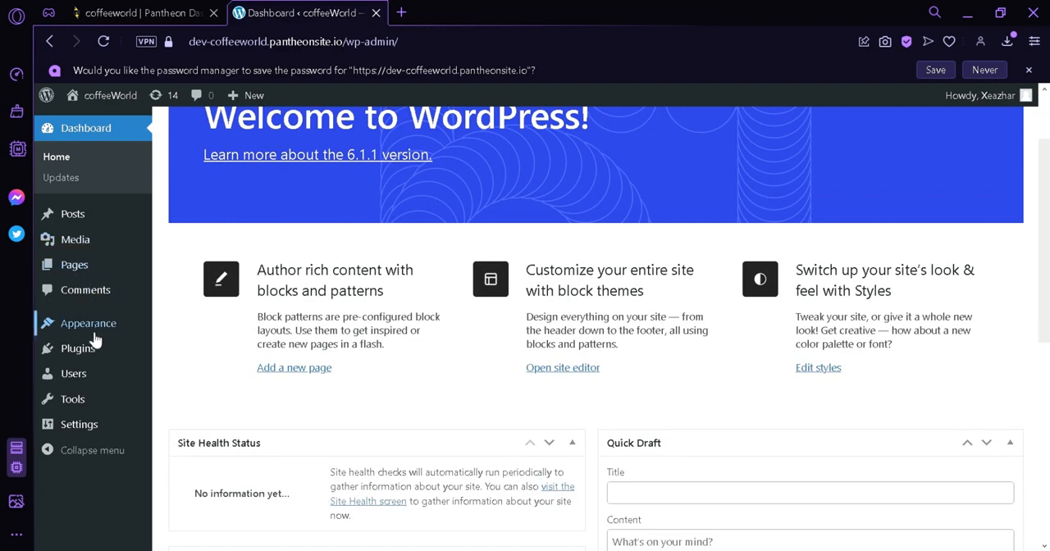
pyautogui.moveTo(95, 347)
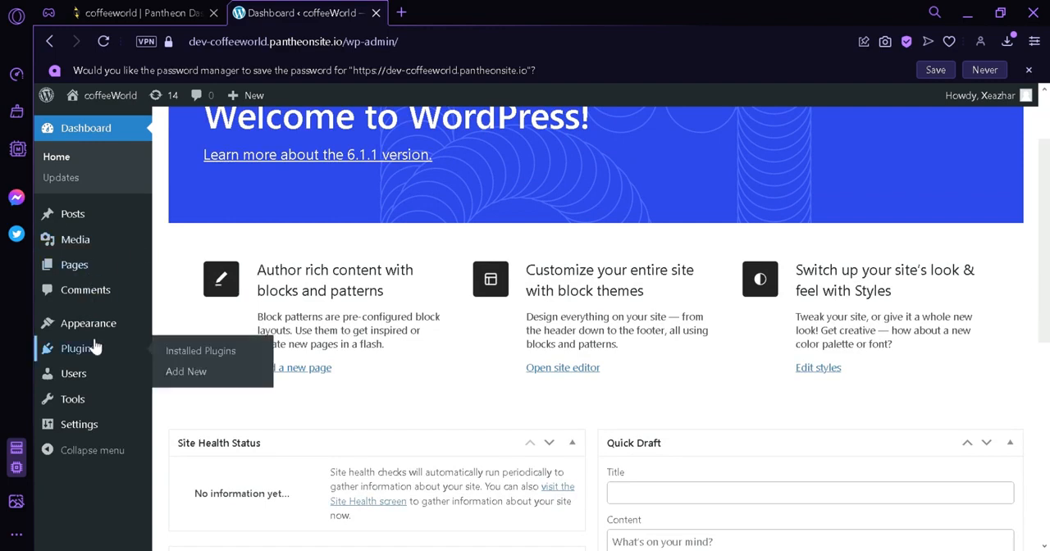
pyautogui.click(224, 374)
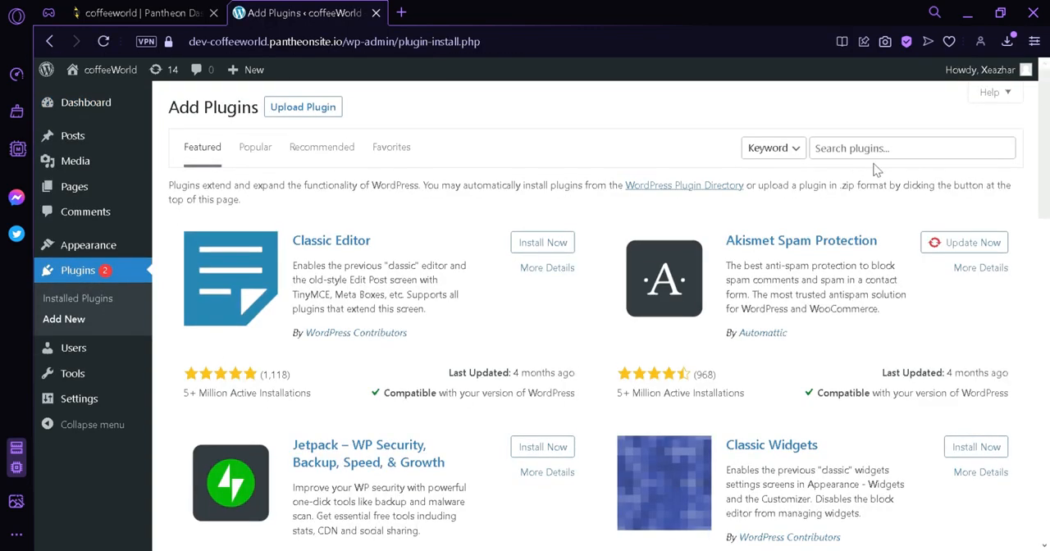
# Search the plugins for elementor and install Elementor Website Builder
pyautogui.click(882, 156)
pyautogui.write('ele')
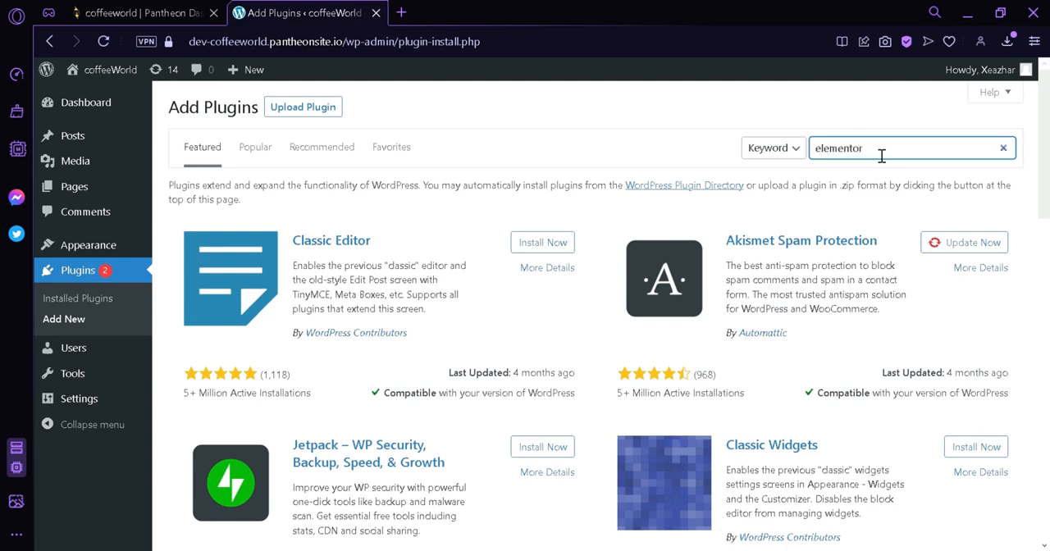
pyautogui.write('mentor')
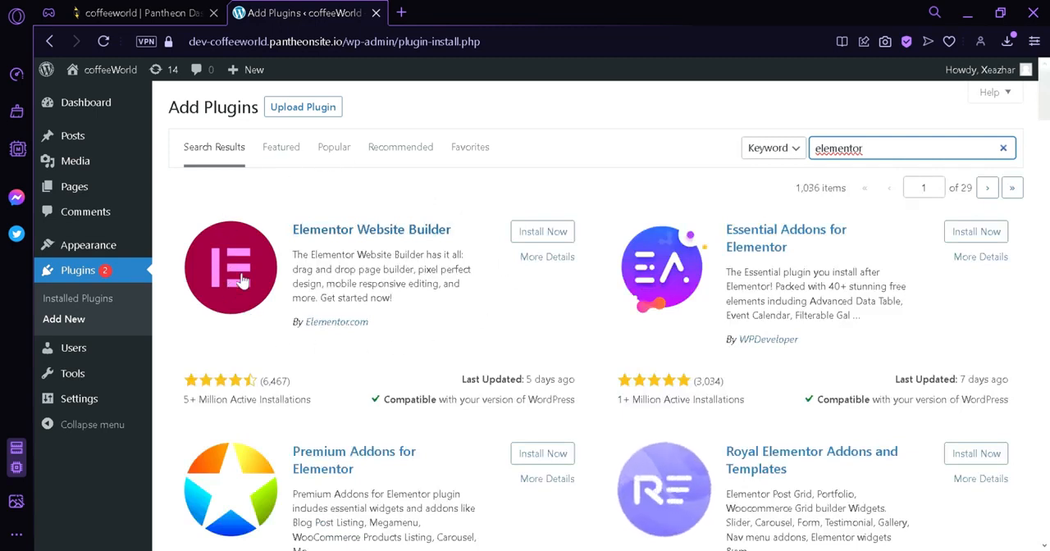
pyautogui.click(570, 234)
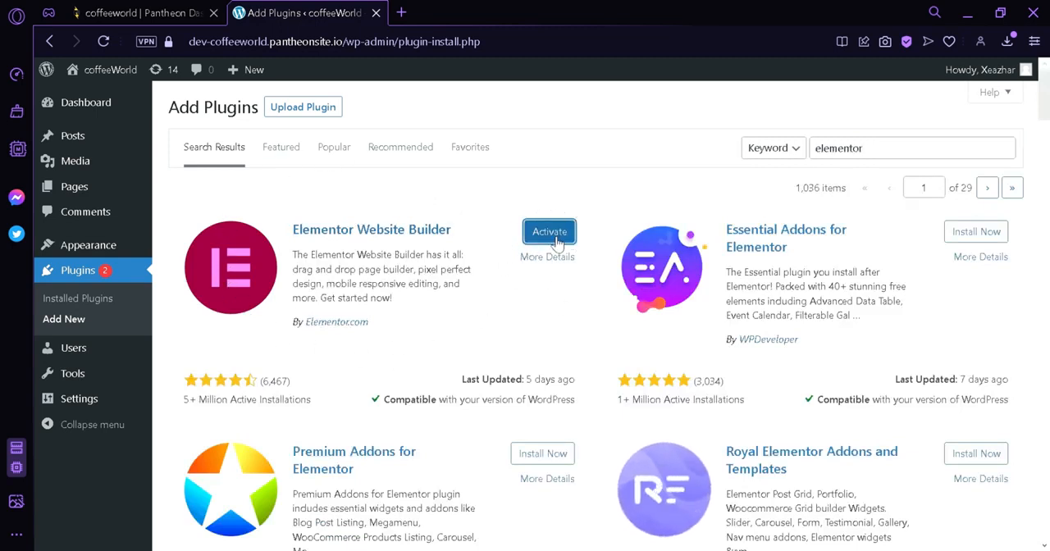
# Activate Elementor Website Builder, and search the plugins for astra to install and activate Starter Templates
pyautogui.click(557, 241)
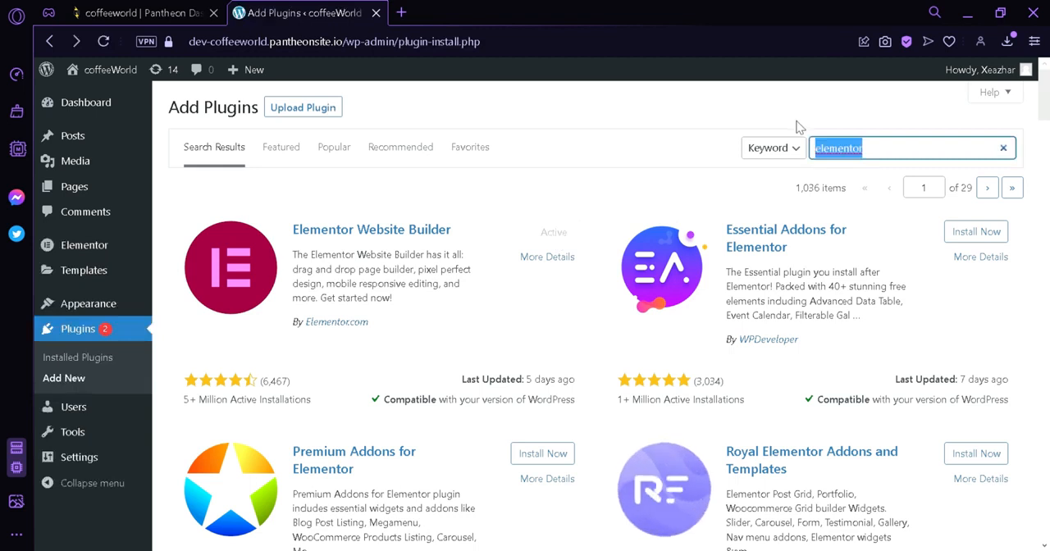
pyautogui.write('astra')
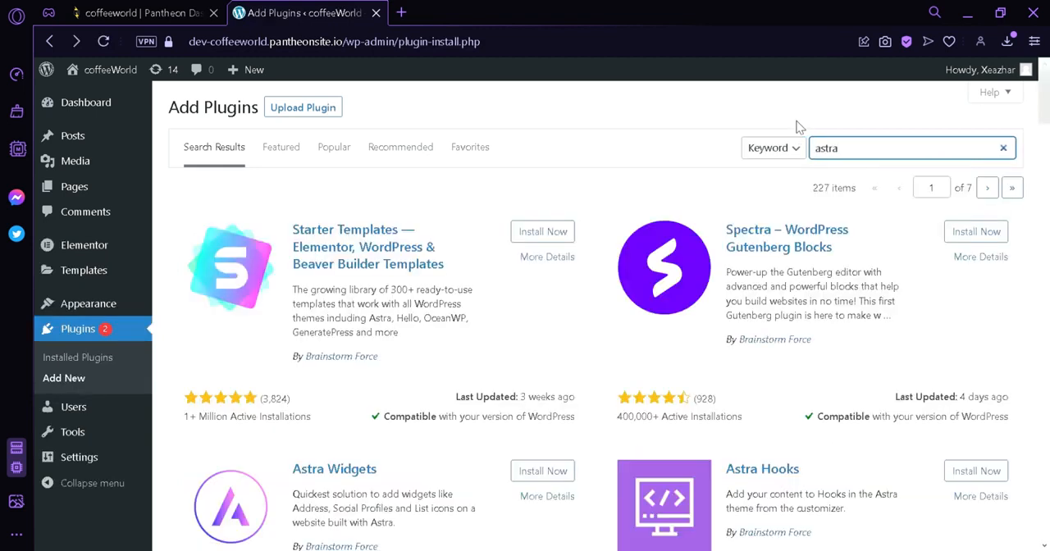
pyautogui.click(543, 232)
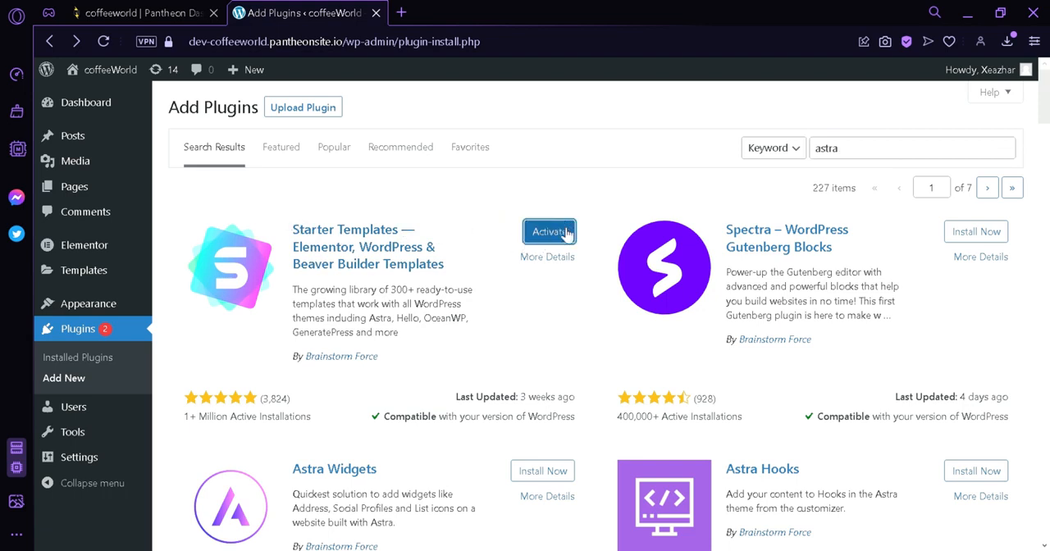
pyautogui.click(548, 233)
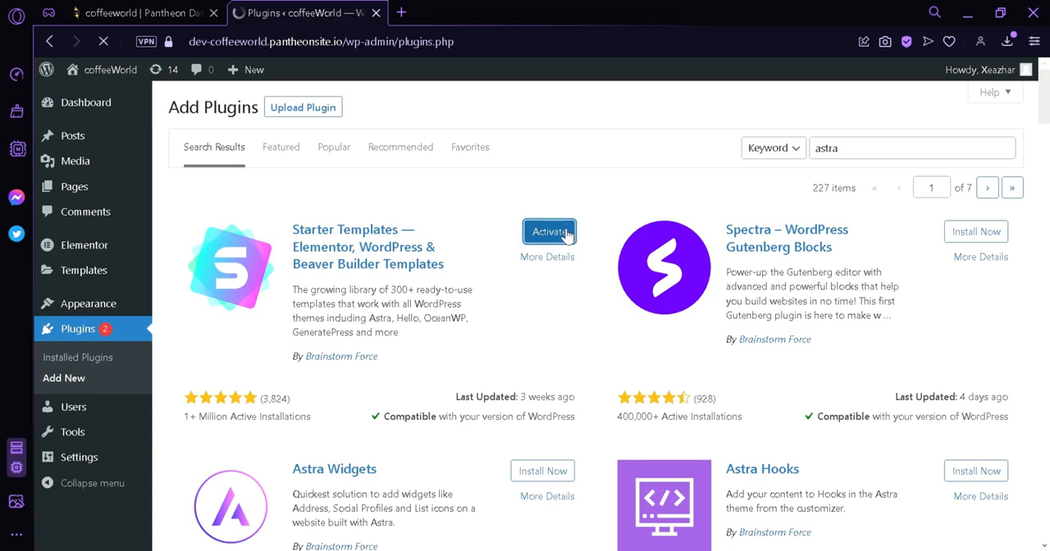
# Open the Starter Templates library from the installed plugins and choose Elementor as the page builder
pyautogui.scroll(-3, 542, 301)
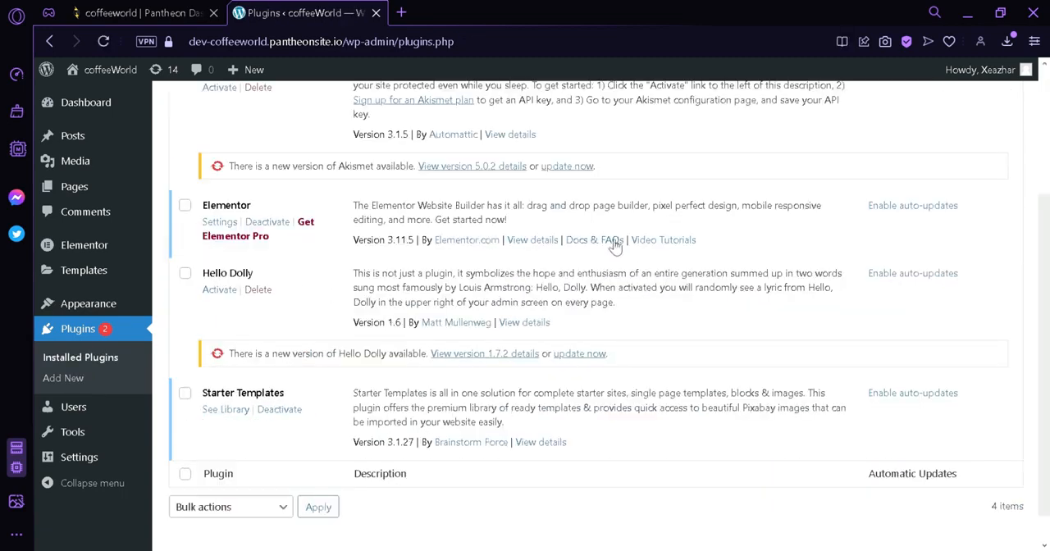
pyautogui.scroll(3, 480, 181)
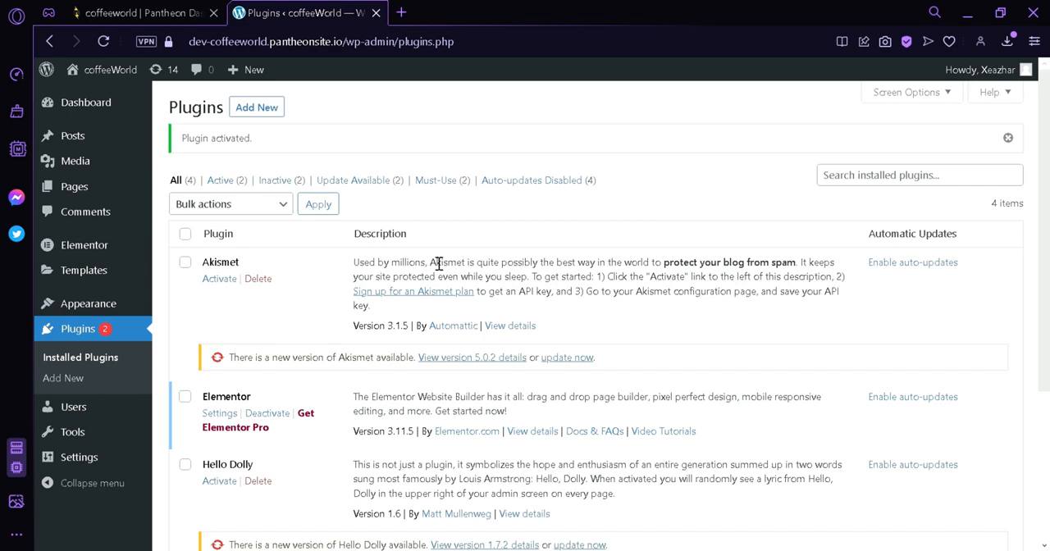
pyautogui.scroll(-3, 439, 264)
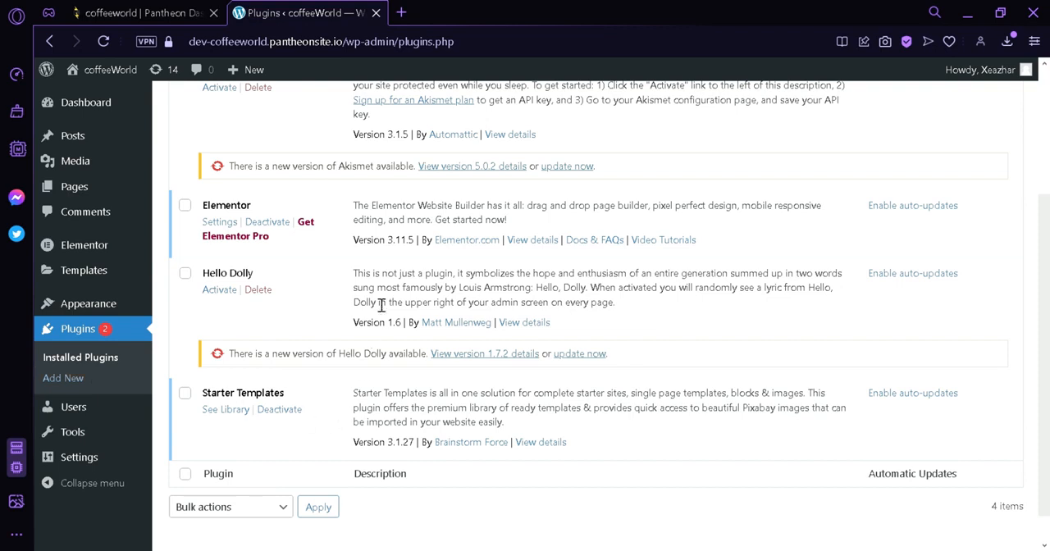
pyautogui.click(237, 415)
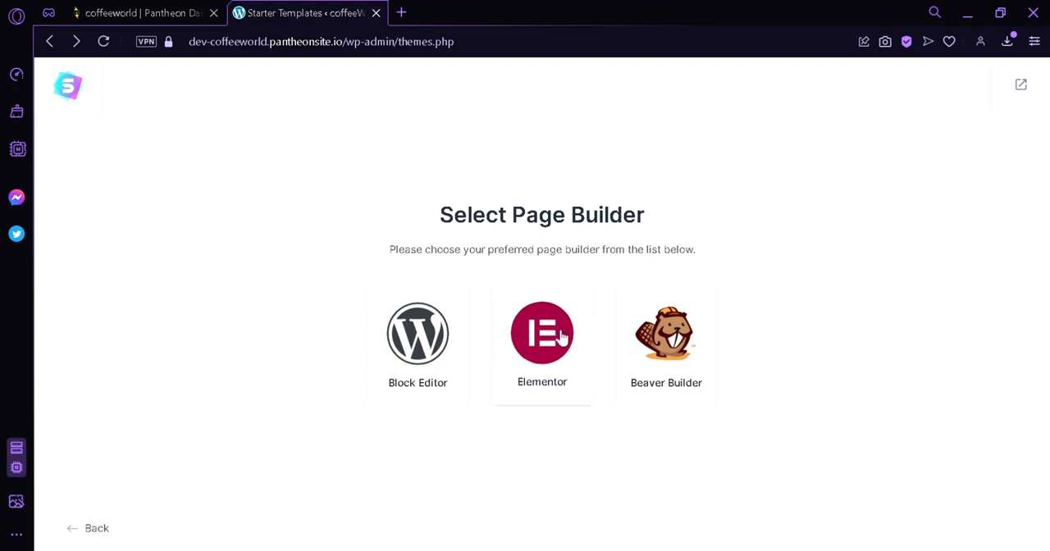
pyautogui.click(563, 337)
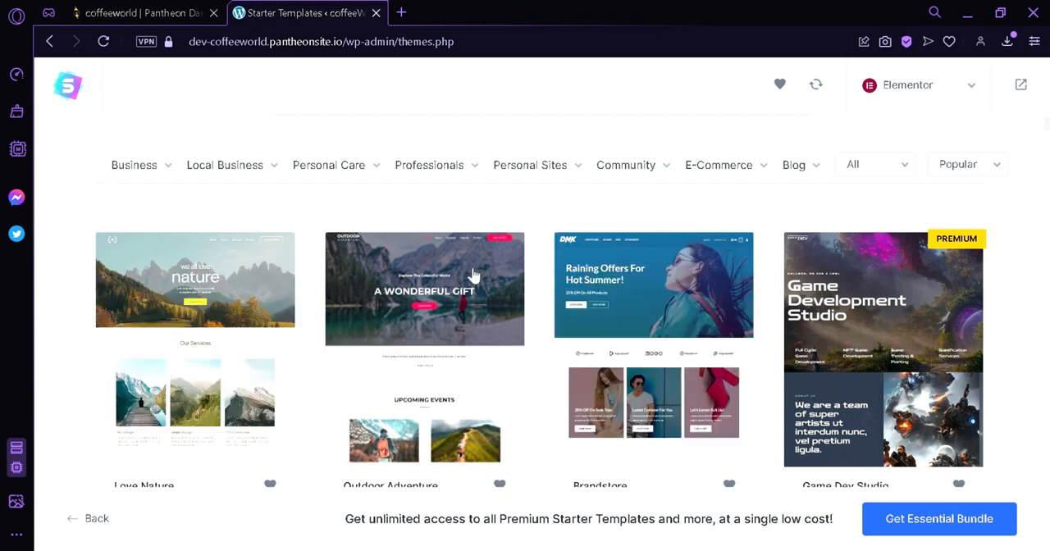
# Examine the available starter templates and the category lists from Business to Blog
pyautogui.scroll(-1, 963, 258)
pyautogui.scroll(3, 963, 258)
pyautogui.scroll(-5, 963, 257)
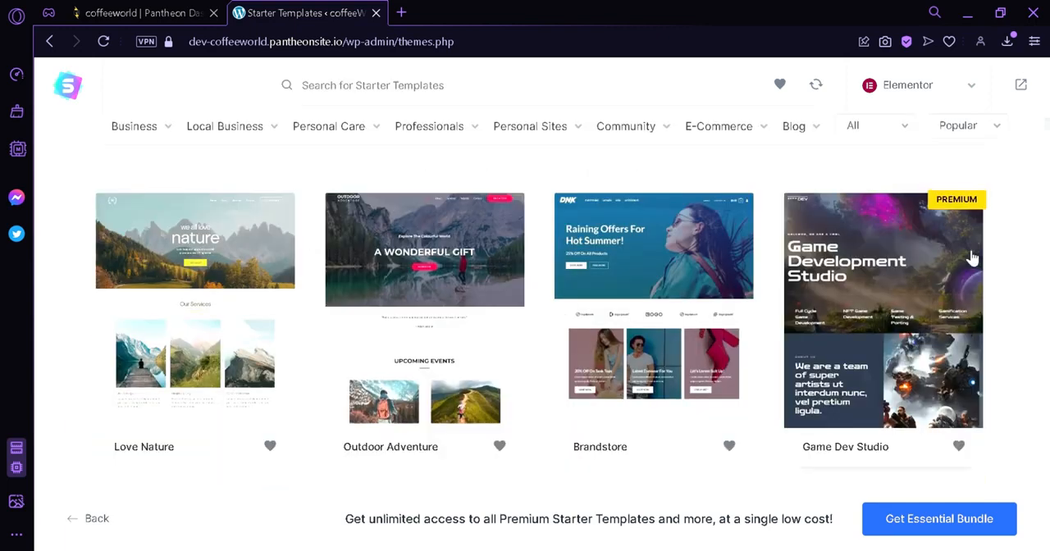
pyautogui.scroll(-5, 976, 258)
pyautogui.scroll(-3, 991, 257)
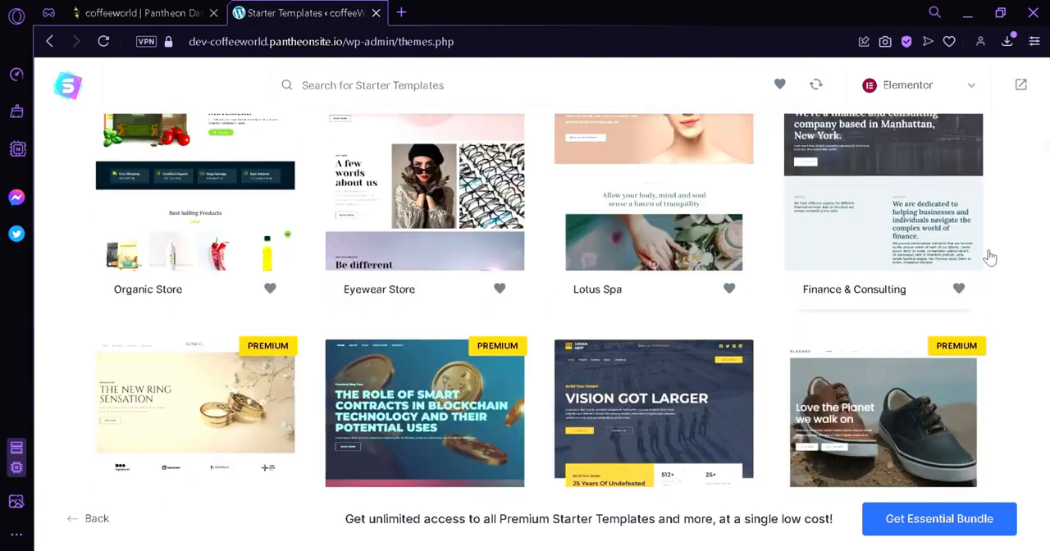
pyautogui.scroll(10, 990, 257)
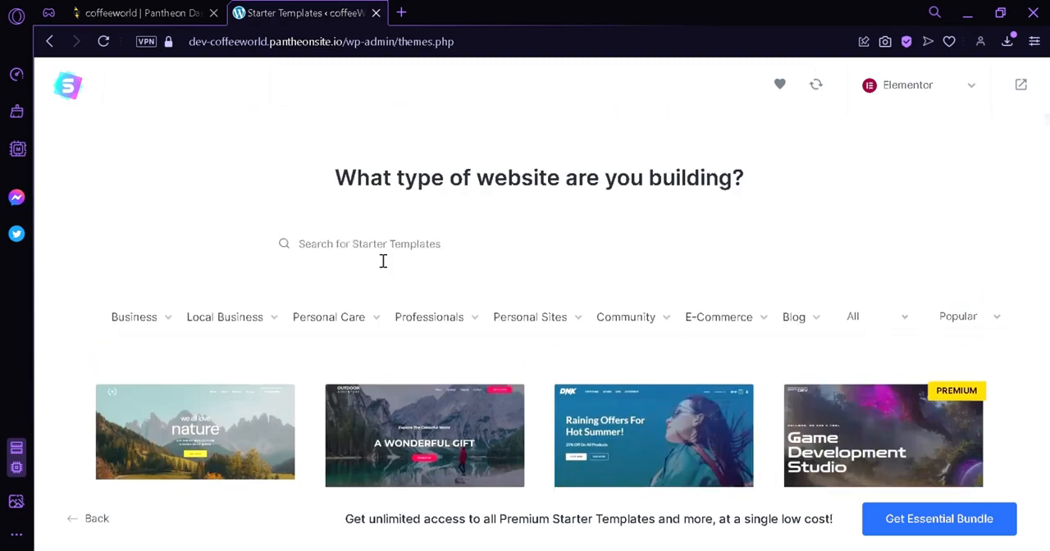
pyautogui.scroll(-2, 414, 243)
pyautogui.moveTo(156, 135)
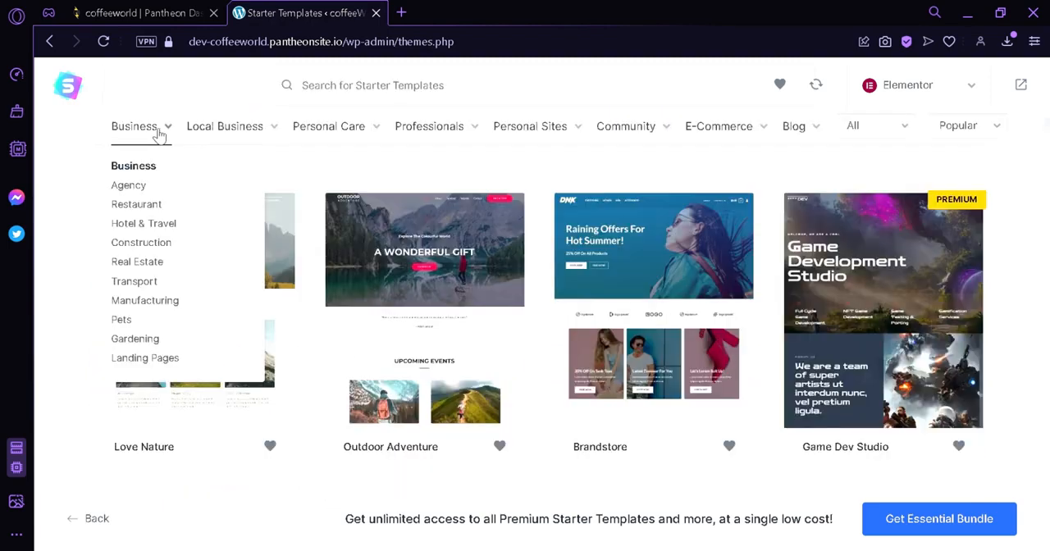
pyautogui.moveTo(197, 134)
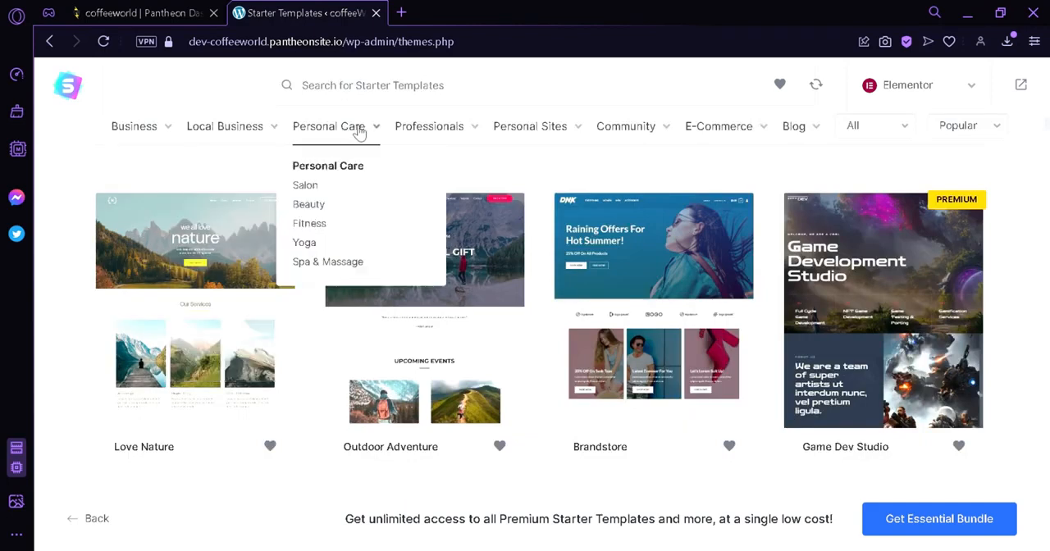
pyautogui.moveTo(424, 135)
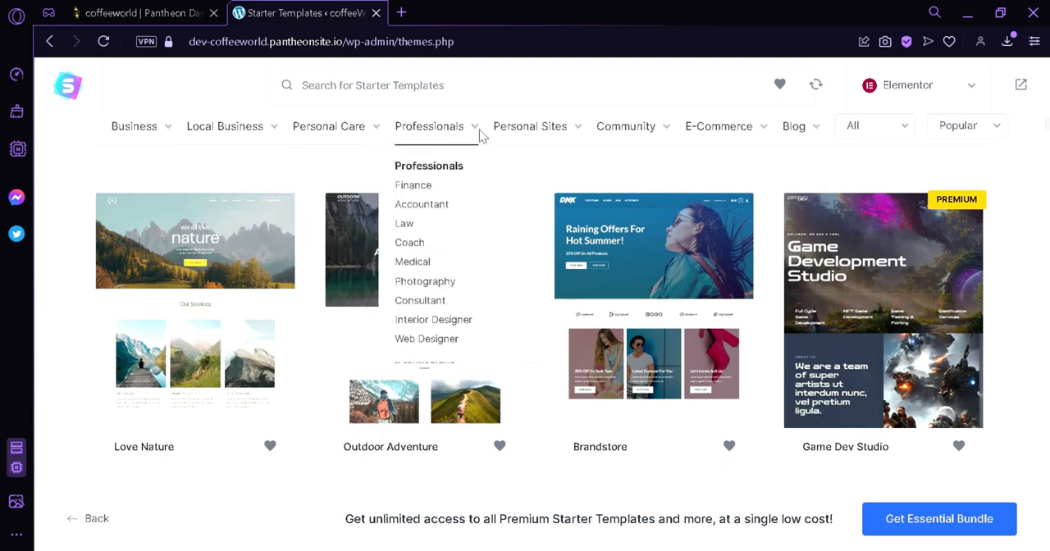
pyautogui.moveTo(615, 134)
pyautogui.moveTo(726, 140)
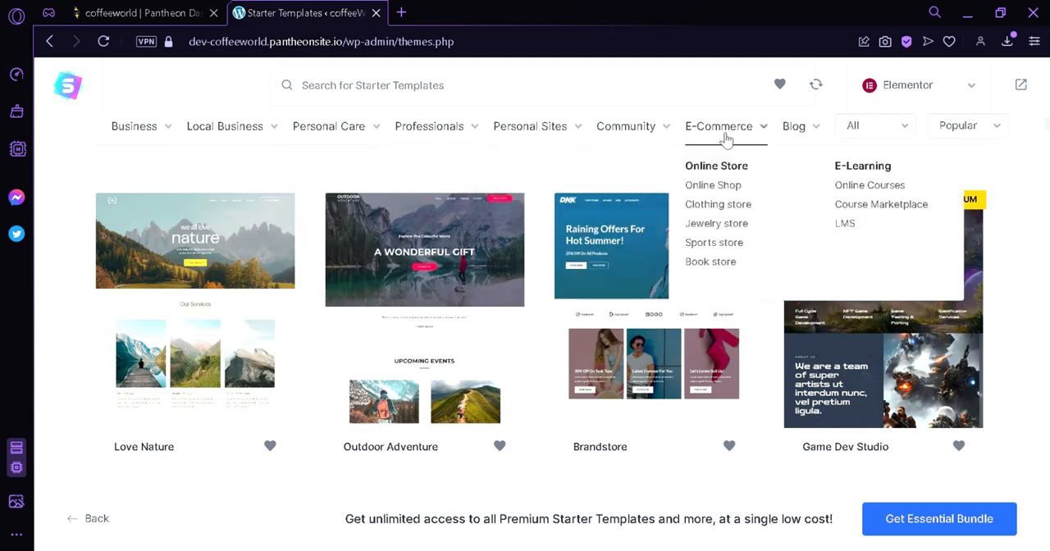
pyautogui.moveTo(789, 143)
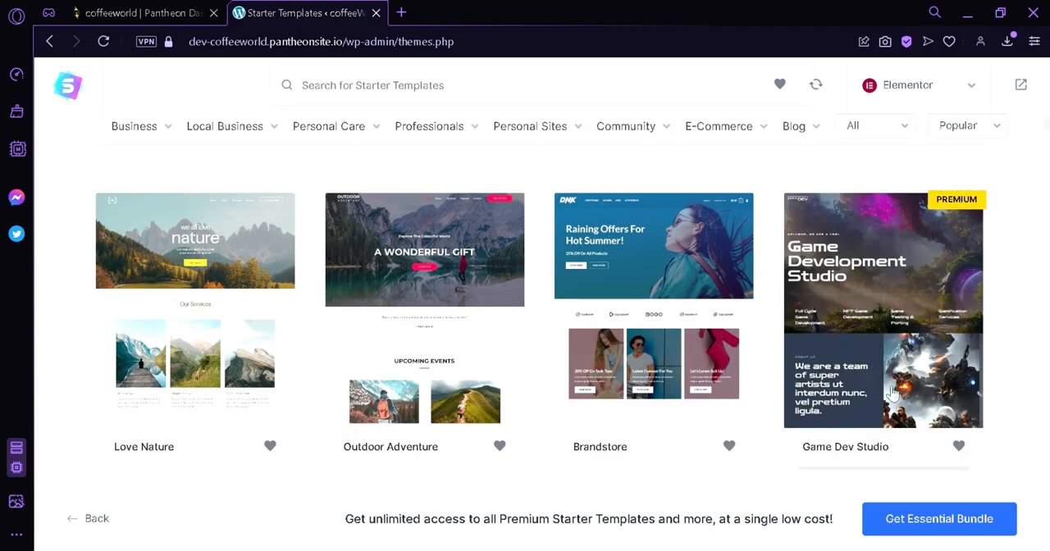
# Select the Planet Earth template and continue without uploading a logo
pyautogui.scroll(-5, 893, 392)
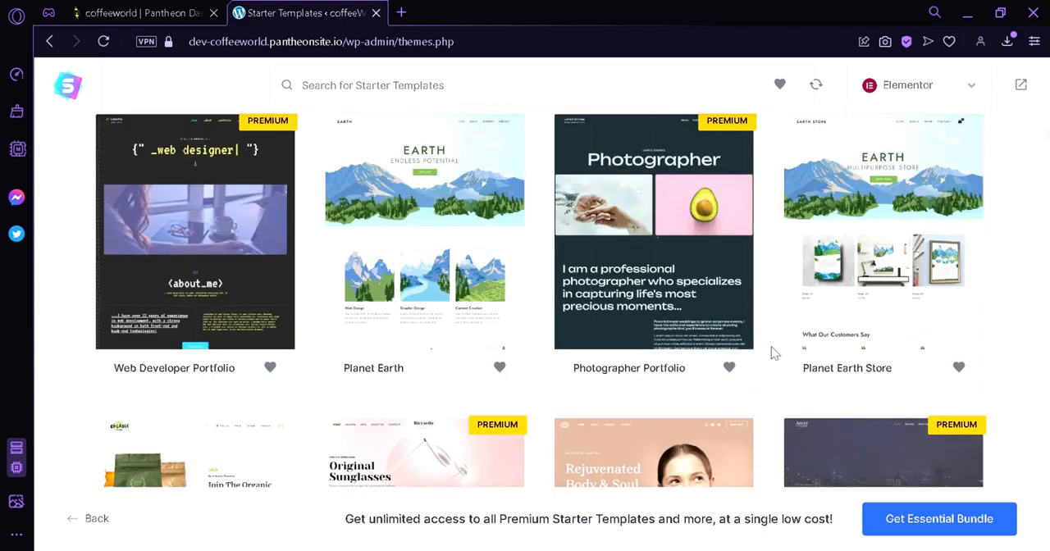
pyautogui.click(418, 258)
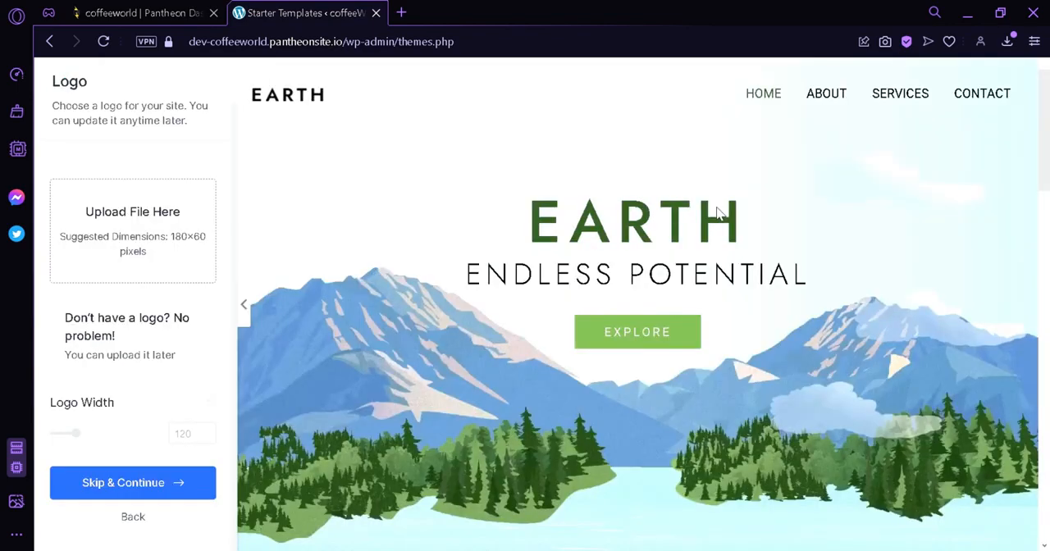
pyautogui.moveTo(1042, 207); pyautogui.dragTo(1045, 74)
pyautogui.click(158, 484)
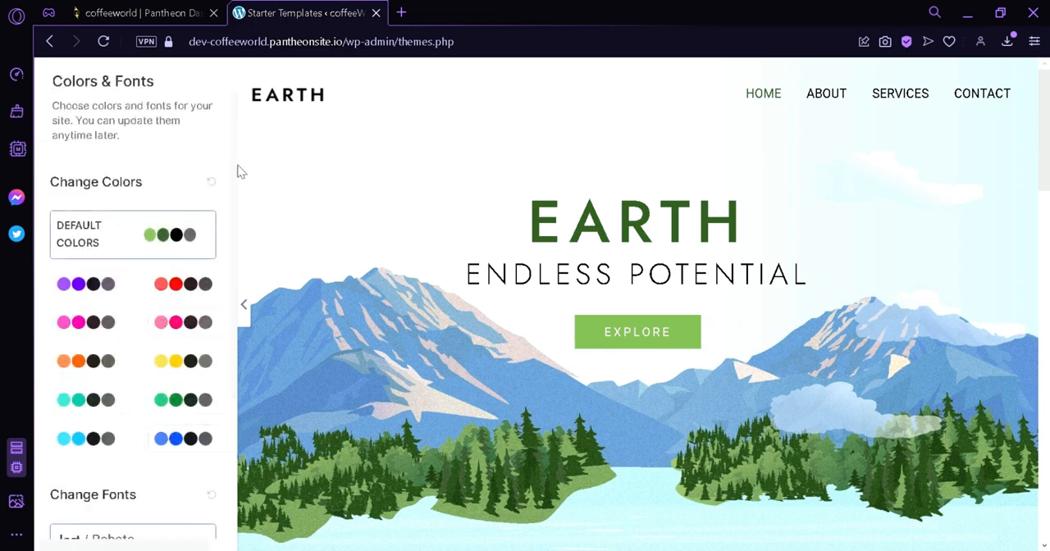
# Try several color palettes on the template and settle on the light pink and deep pink one in the second row
pyautogui.click(136, 289)
pyautogui.click(177, 298)
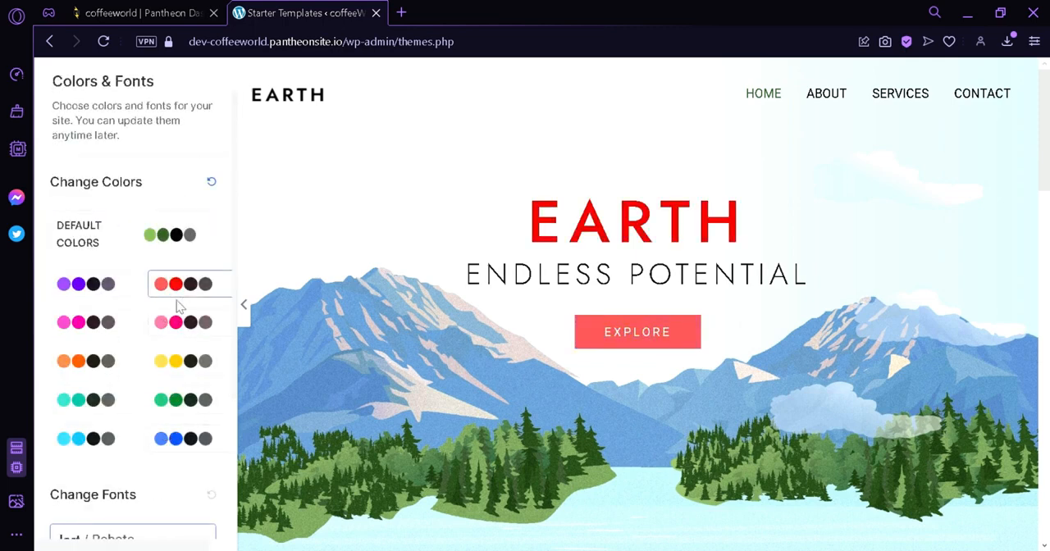
pyautogui.click(169, 325)
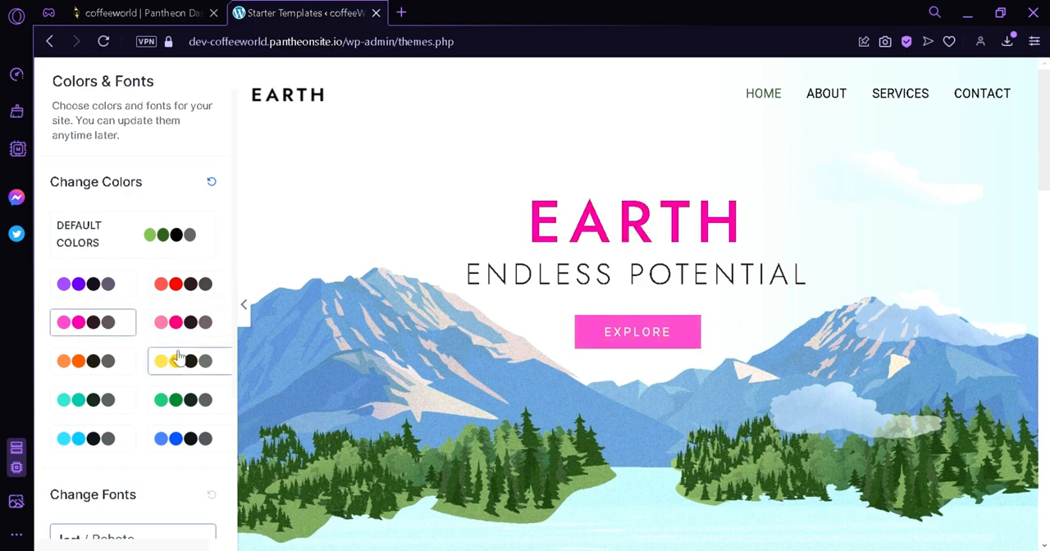
pyautogui.click(181, 338)
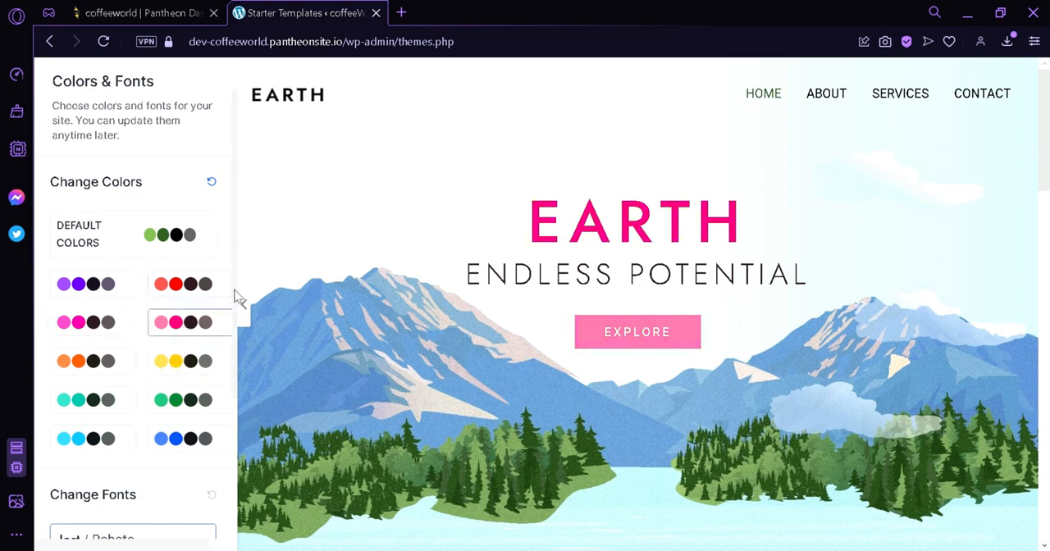
# Try several font pairs for the template, choose the second one in the first row, and continue
pyautogui.scroll(-3, 205, 369)
pyautogui.click(73, 368)
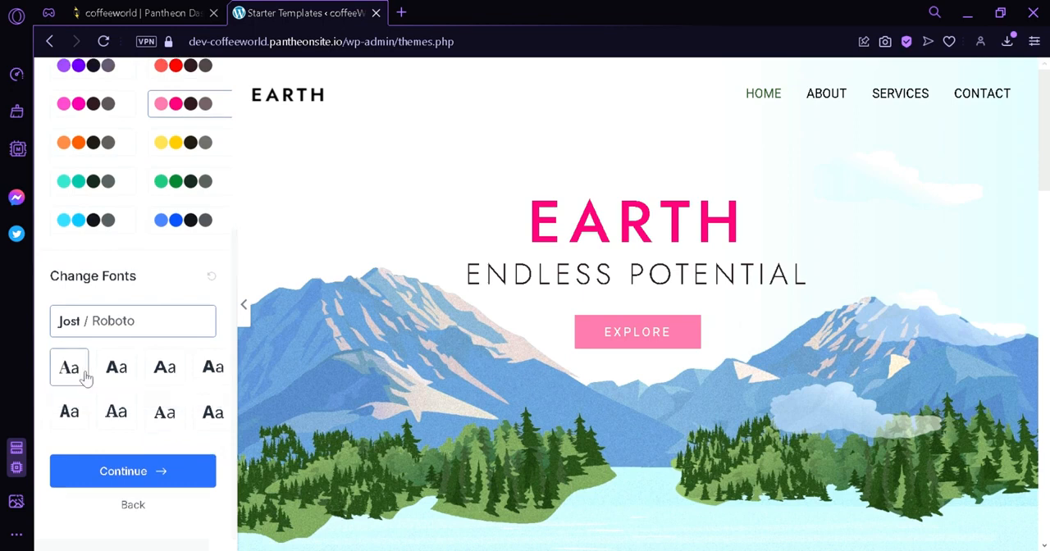
pyautogui.click(116, 371)
pyautogui.click(167, 383)
pyautogui.click(129, 379)
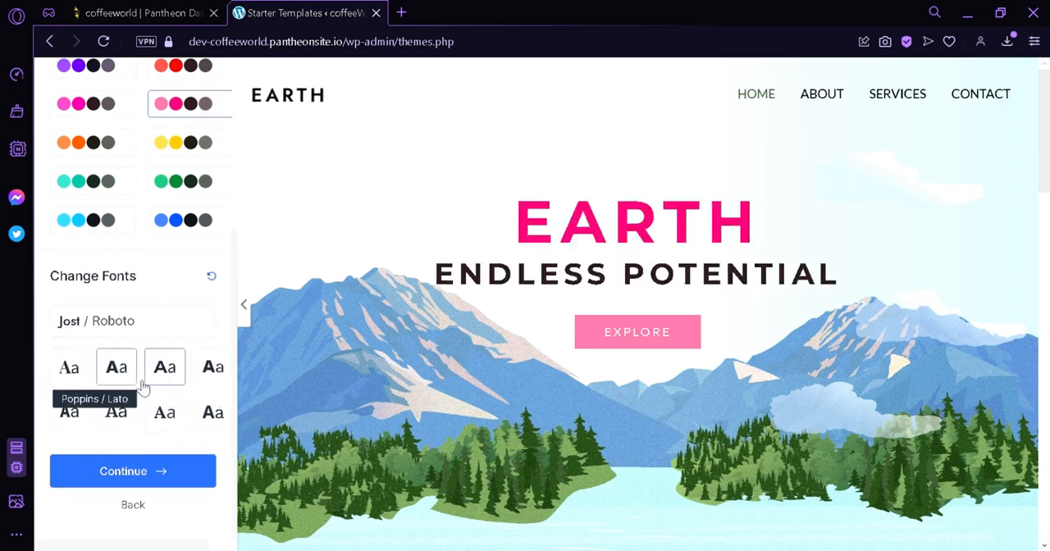
pyautogui.click(131, 476)
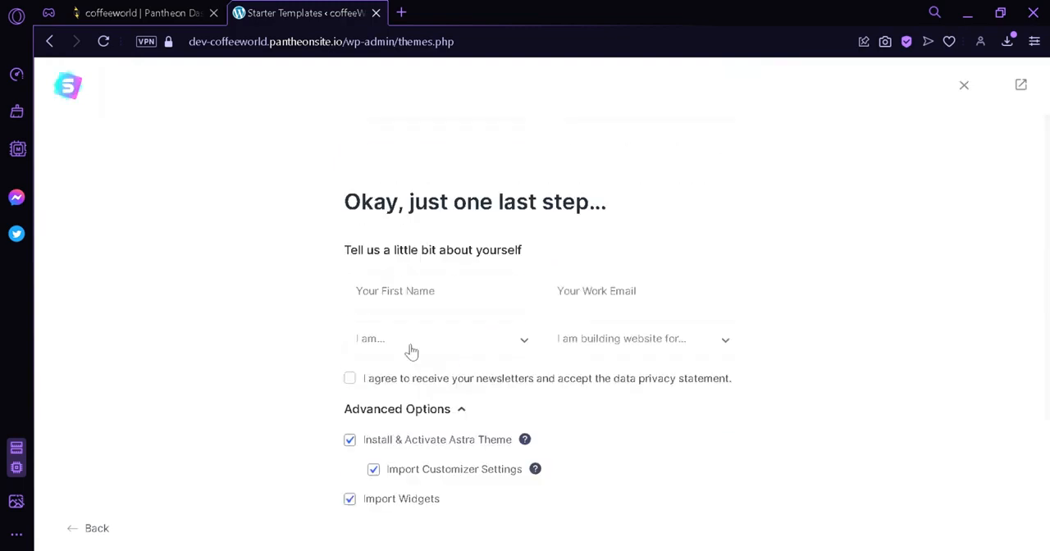
# Fill in the first name and work email, choose Beginner and Myself/My Company, and submit to build the website with the preset advanced options
pyautogui.click(502, 290)
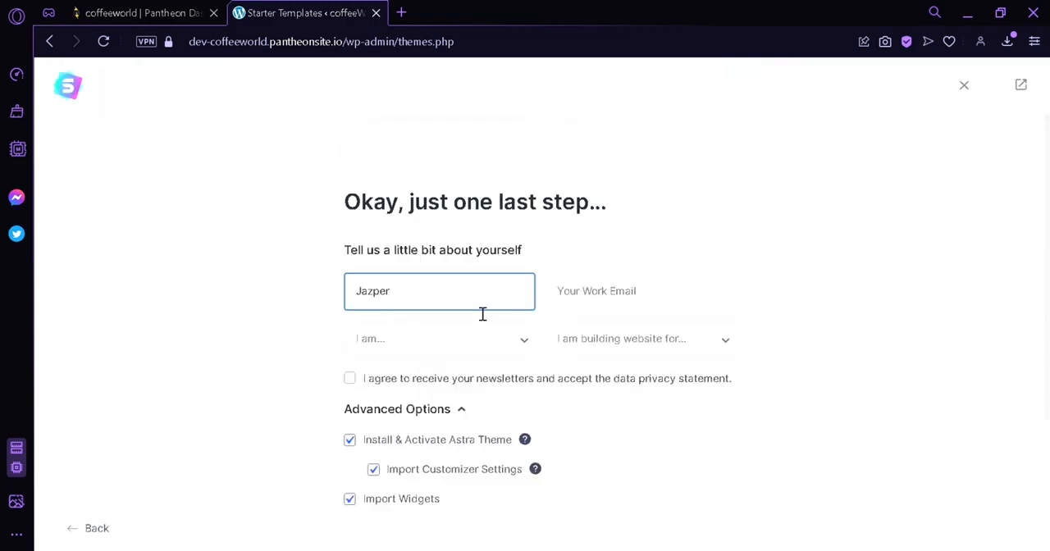
pyautogui.click(589, 291)
pyautogui.click(655, 332)
pyautogui.click(492, 336)
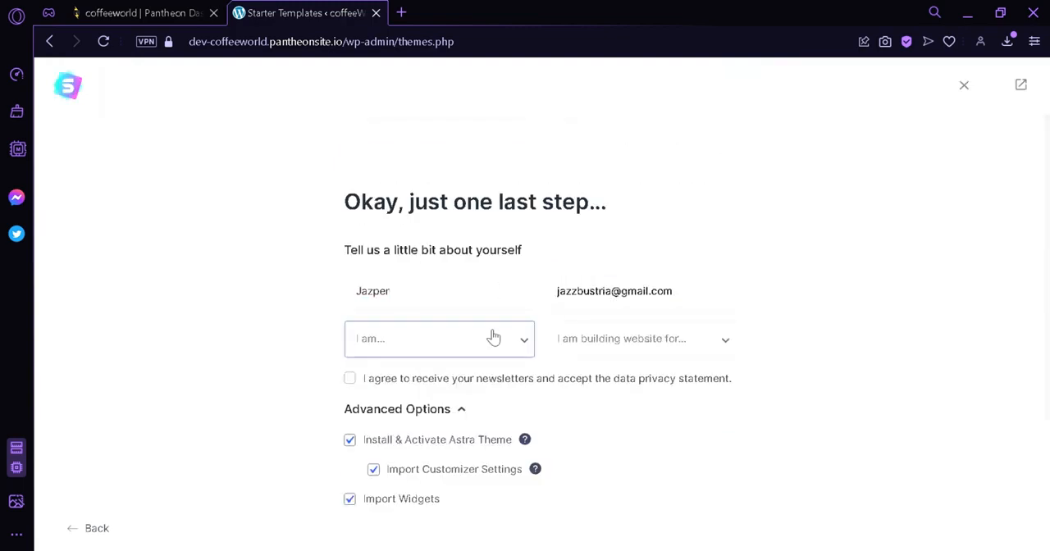
pyautogui.click(471, 372)
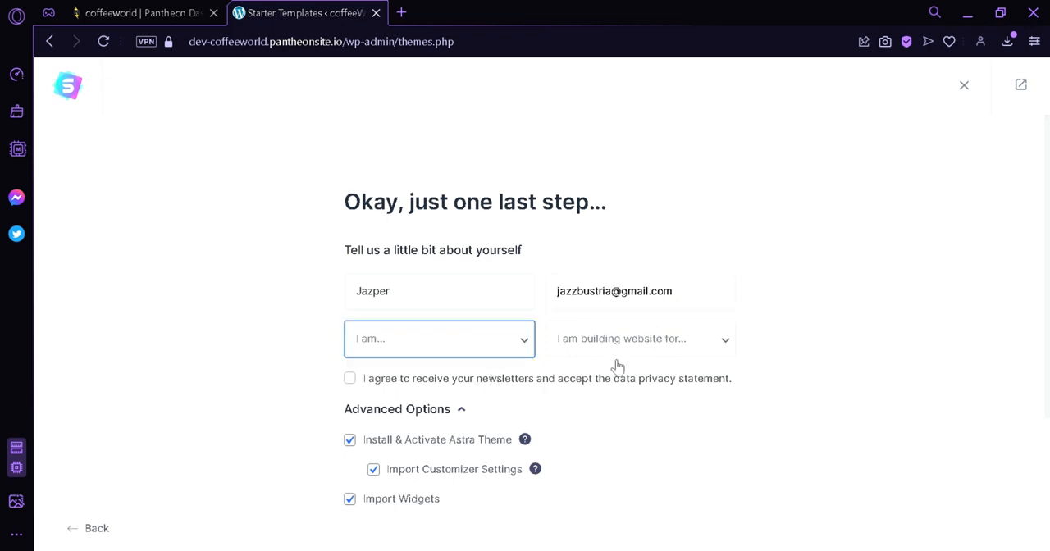
pyautogui.click(611, 353)
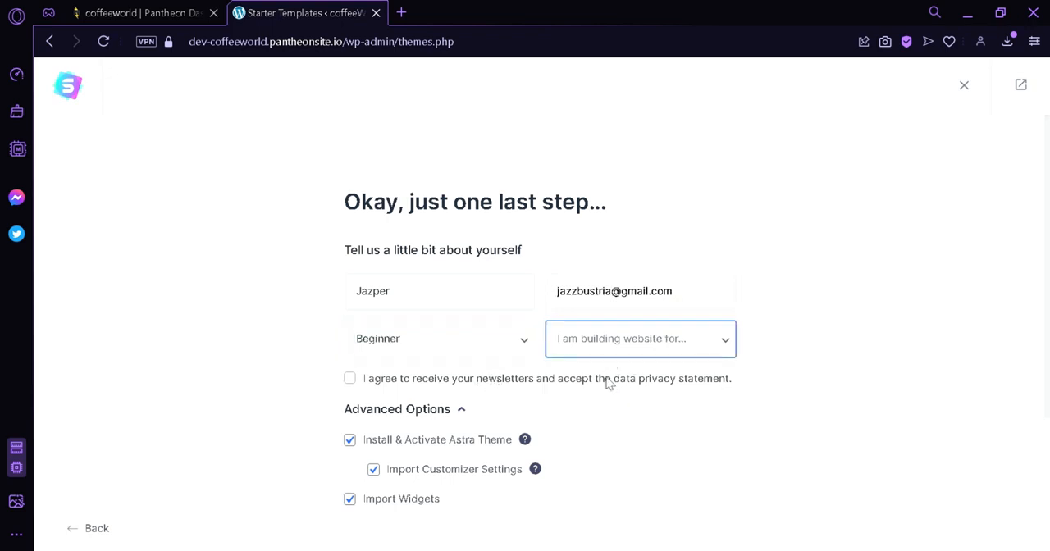
pyautogui.click(607, 382)
pyautogui.scroll(-2, 472, 228)
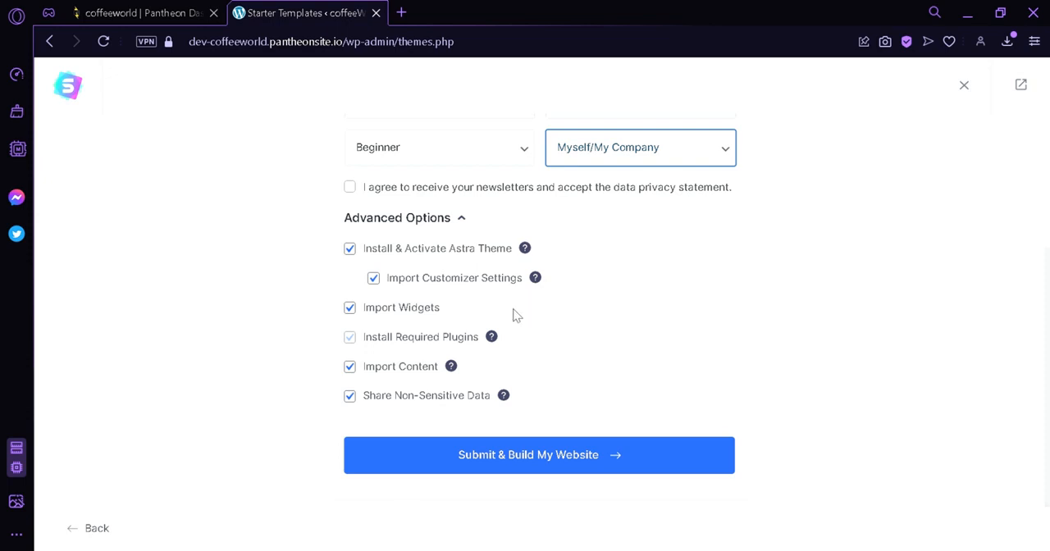
pyautogui.click(545, 458)
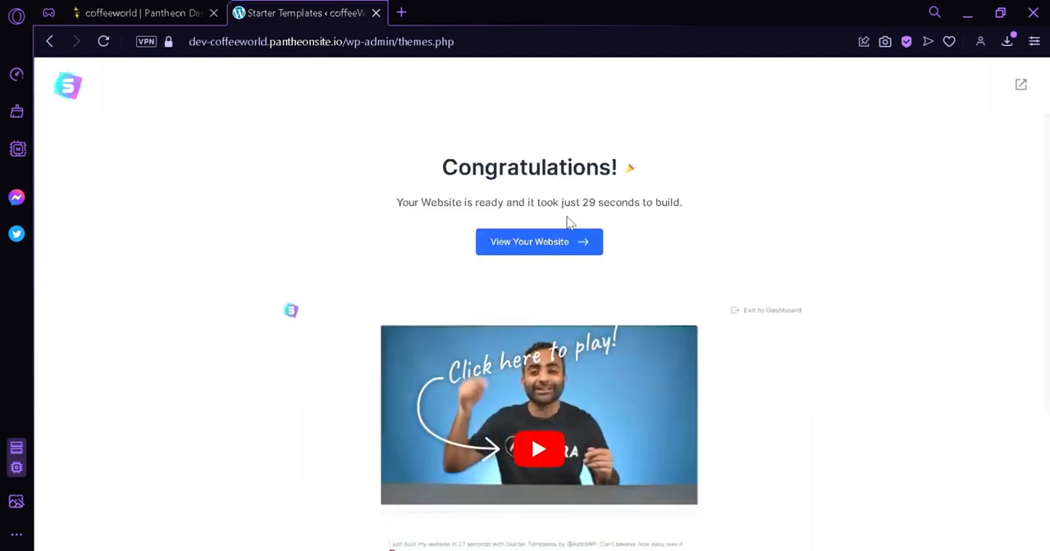
# Open the built website and look over its home page sections
pyautogui.click(537, 251)
pyautogui.scroll(-10, 533, 260)
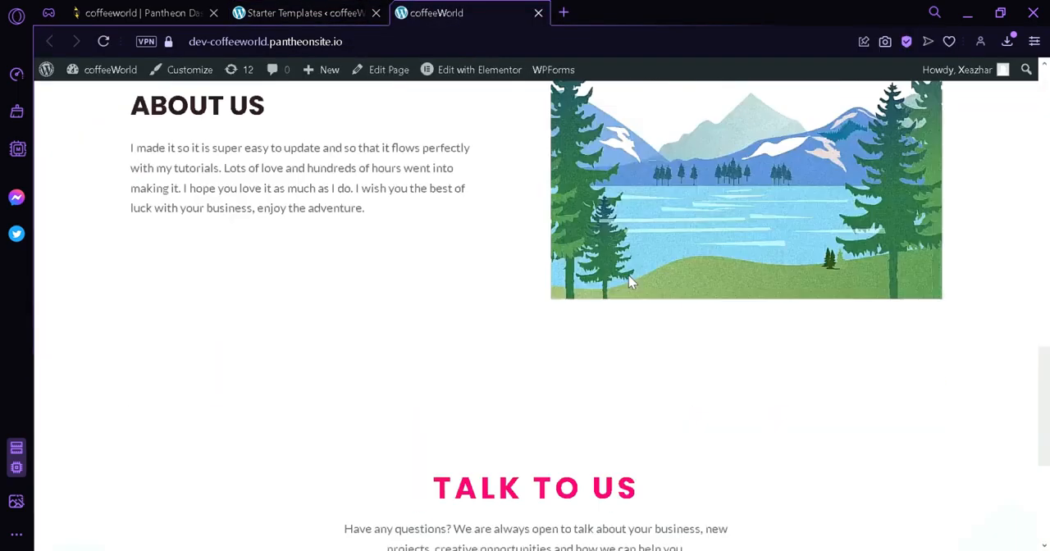
pyautogui.scroll(2, 628, 284)
pyautogui.moveTo(571, 502); pyautogui.dragTo(504, 428)
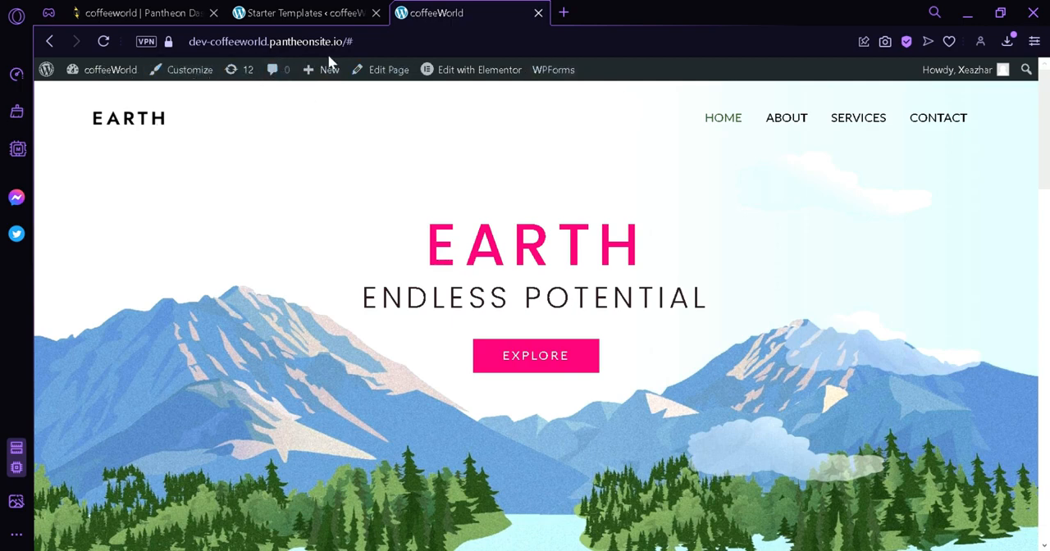
# Open the home page in the Elementor editor, close the Navigator, and look over the page
pyautogui.moveTo(330, 76)
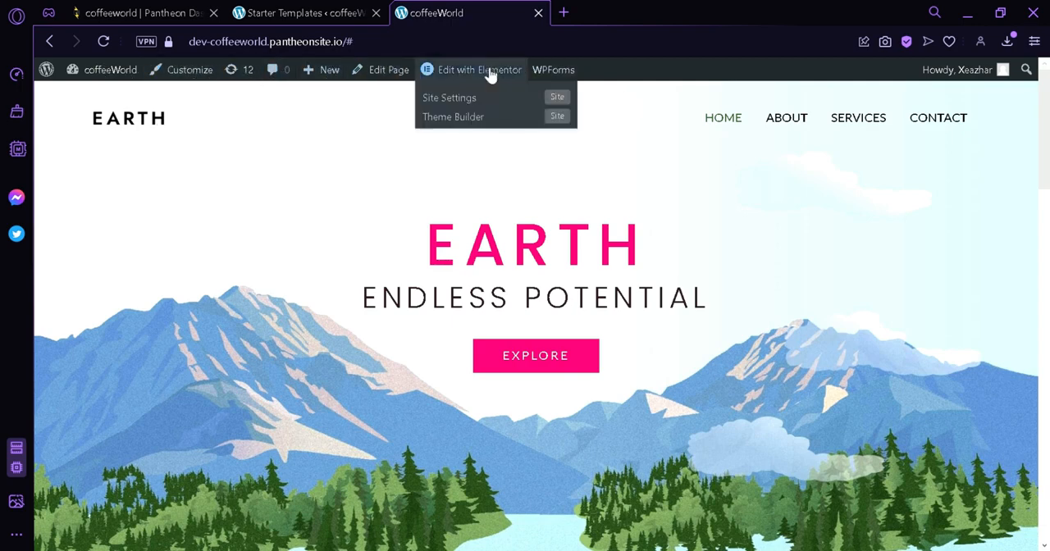
pyautogui.moveTo(583, 77)
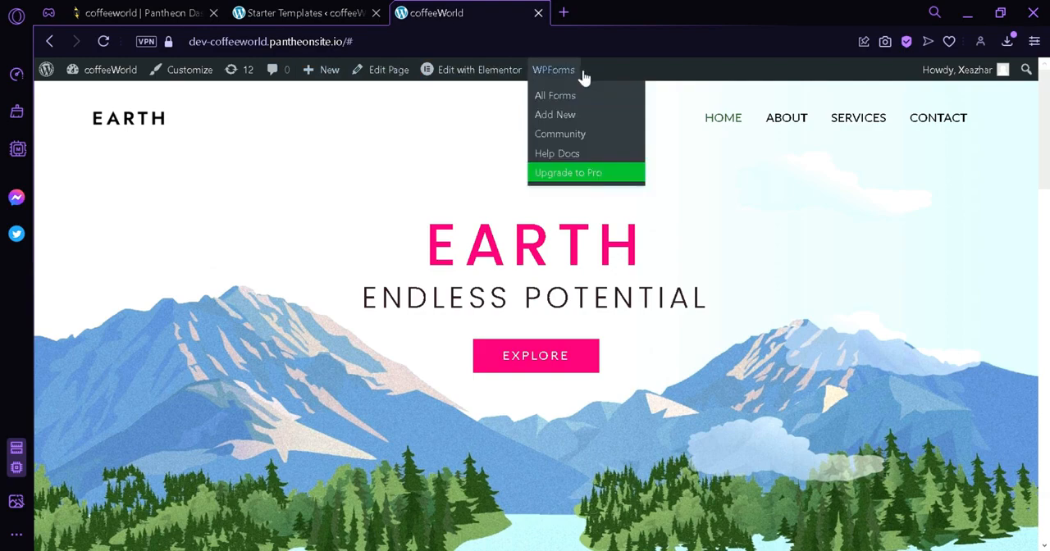
pyautogui.click(492, 73)
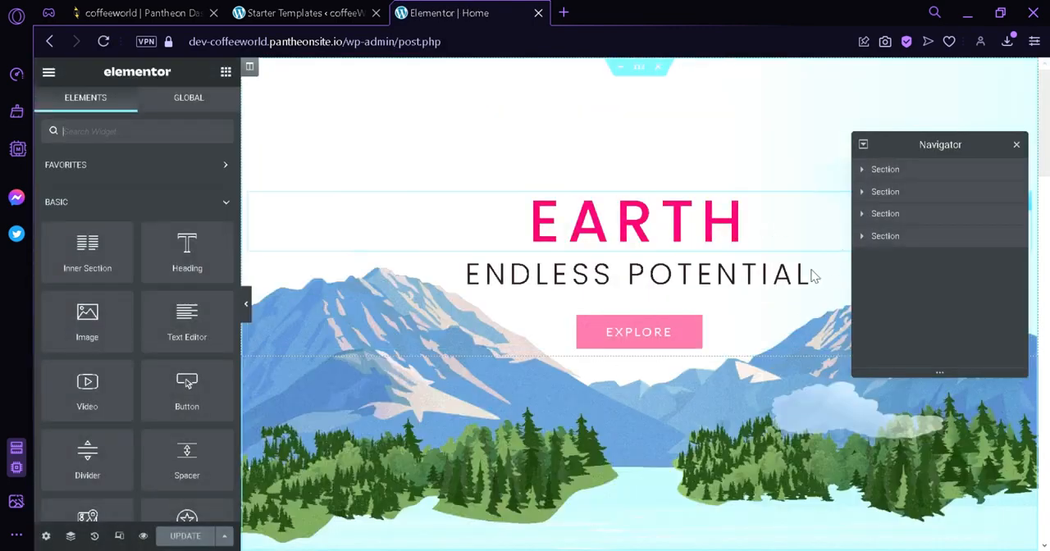
pyautogui.scroll(-2, 817, 277)
pyautogui.click(1017, 146)
pyautogui.scroll(2, 968, 181)
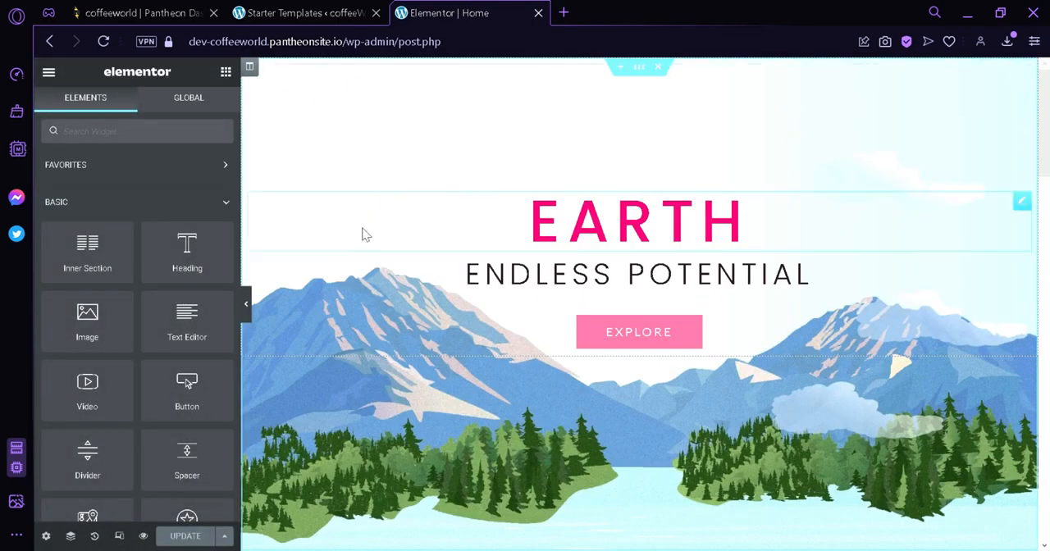
pyautogui.scroll(-6, 825, 291)
pyautogui.scroll(6, 586, 315)
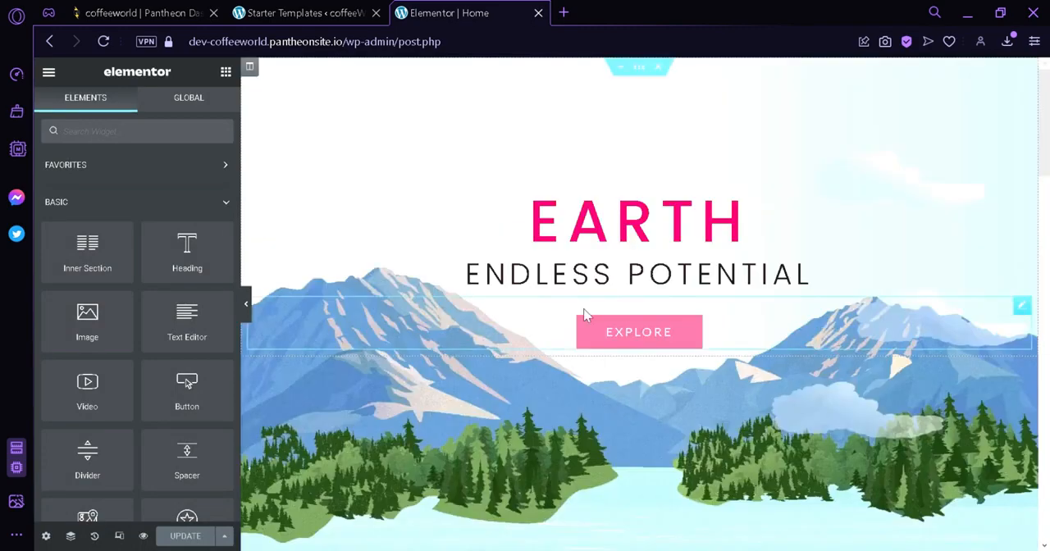
# Replace the heading text below the EARTH title with "Nature & environment"
pyautogui.click(564, 235)
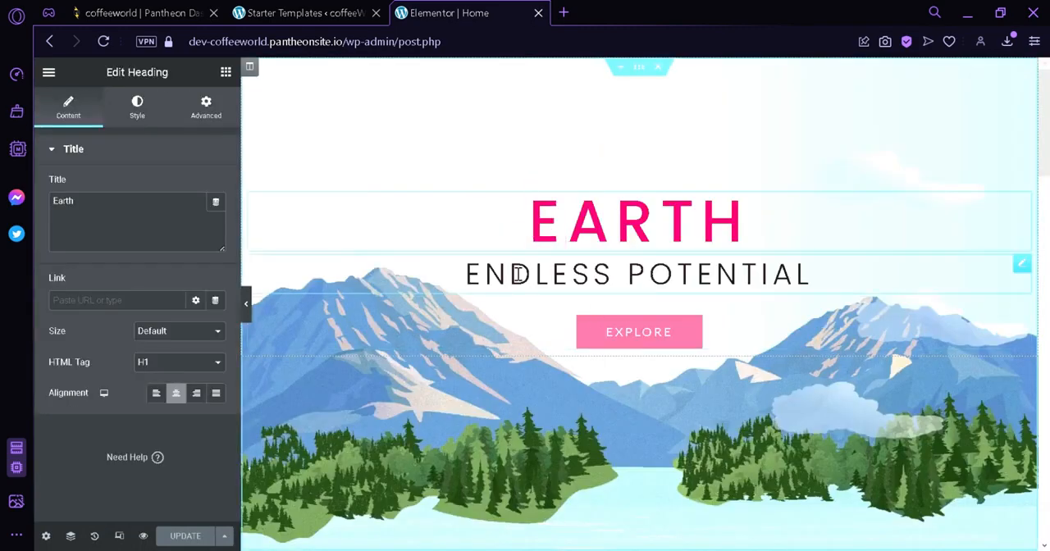
pyautogui.click(459, 283)
pyautogui.moveTo(461, 286); pyautogui.dragTo(861, 301)
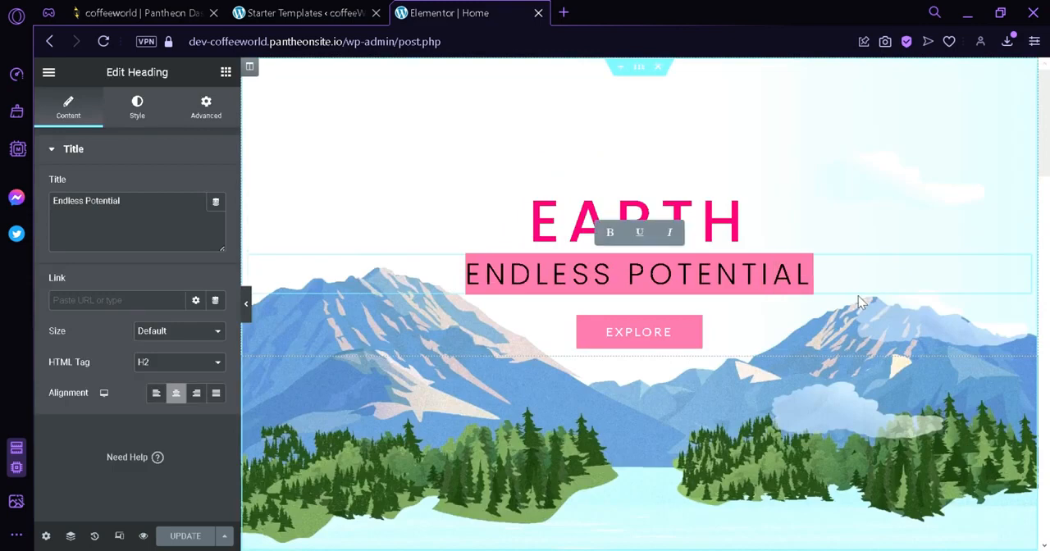
pyautogui.write('Nature & ')
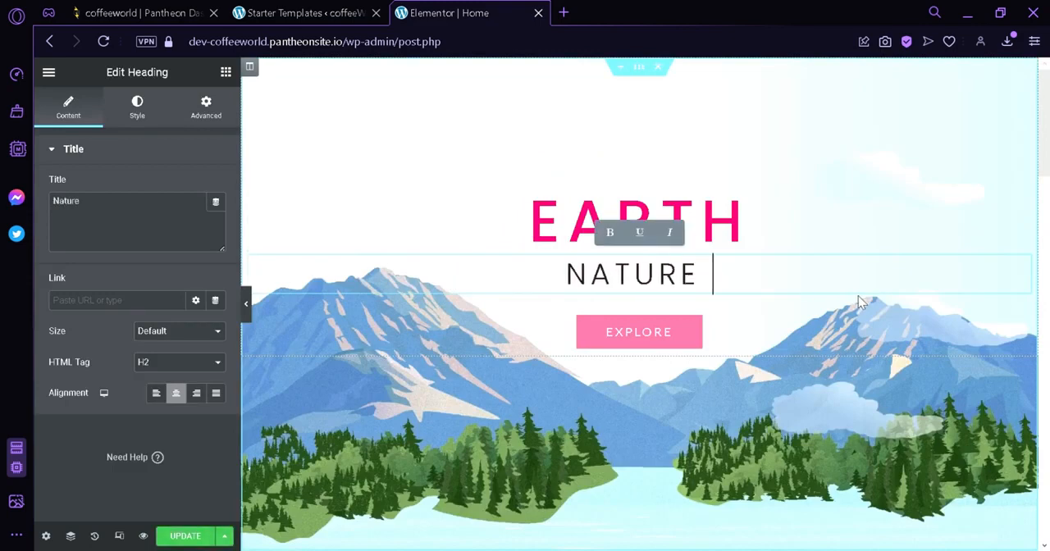
pyautogui.write('environment')
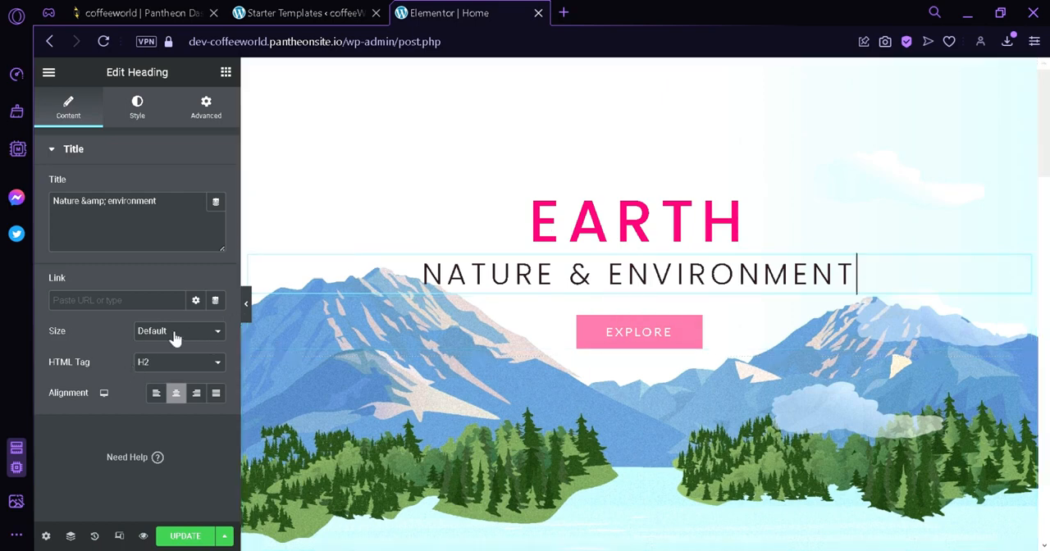
# Try the left, right and justified alignments on the "Nature & environment" heading and return it to center
pyautogui.click(157, 394)
pyautogui.click(176, 394)
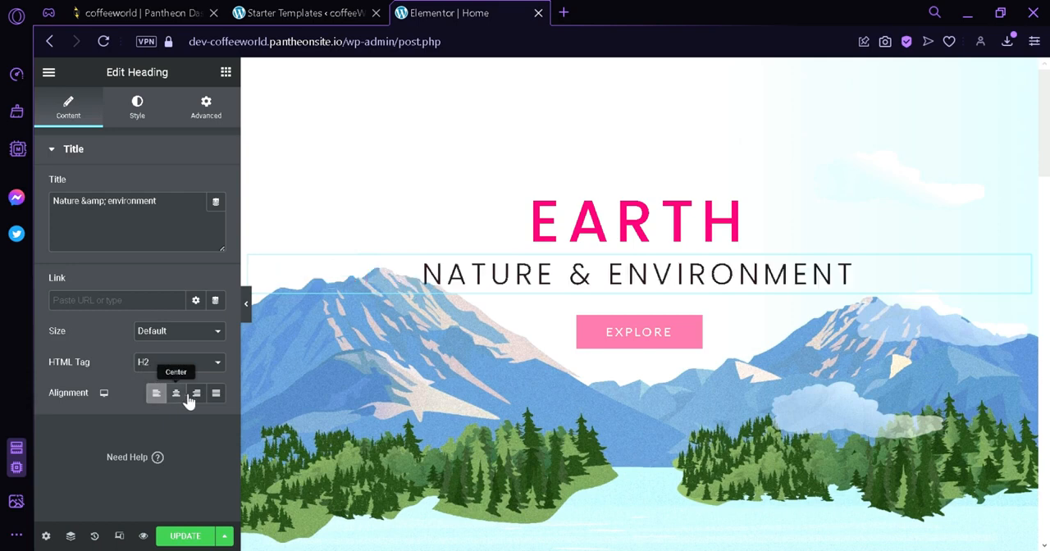
pyautogui.click(196, 394)
pyautogui.click(216, 394)
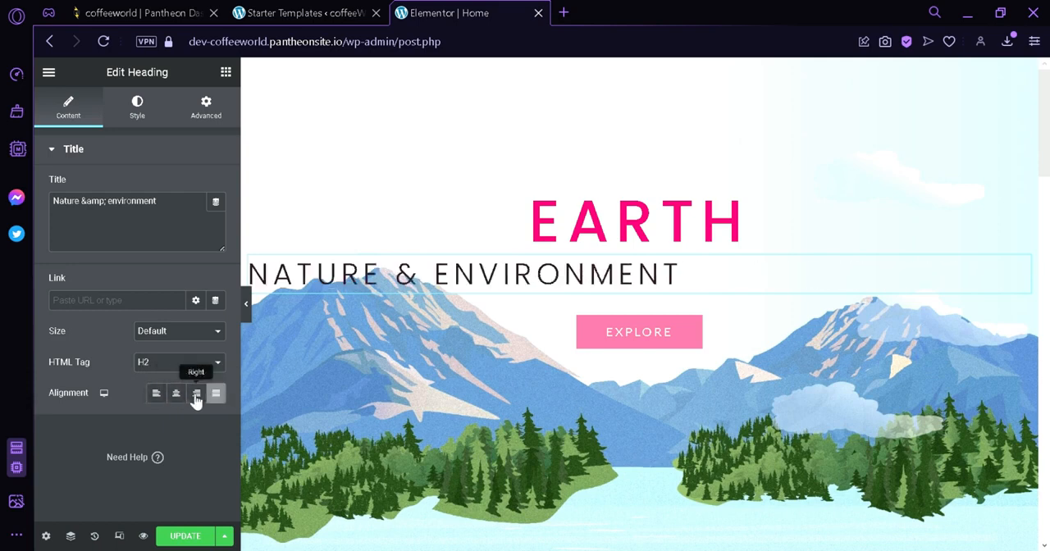
pyautogui.click(196, 397)
pyautogui.click(183, 395)
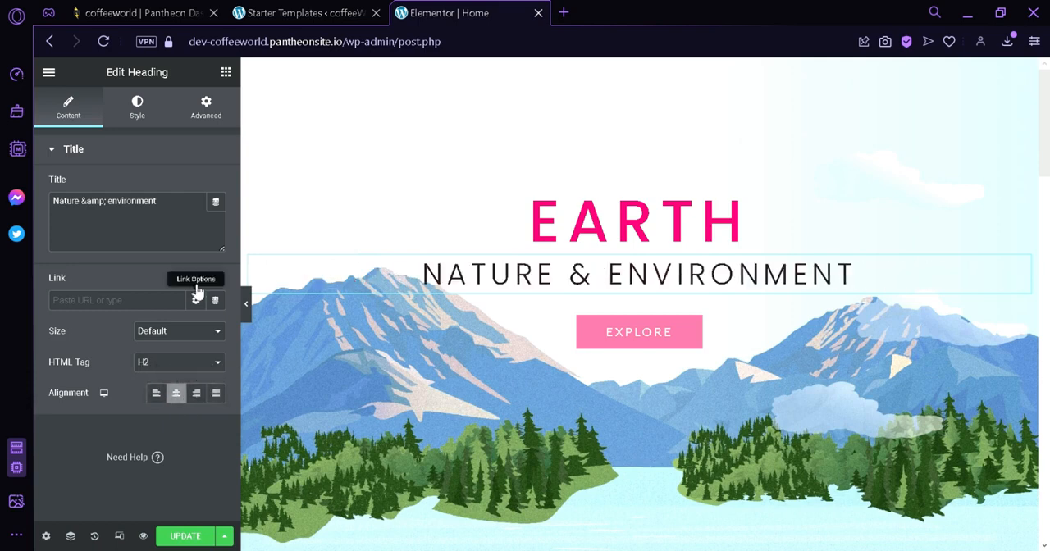
# Look through the heading's style and advanced settings, including its layout, motion effects and transform options
pyautogui.click(155, 114)
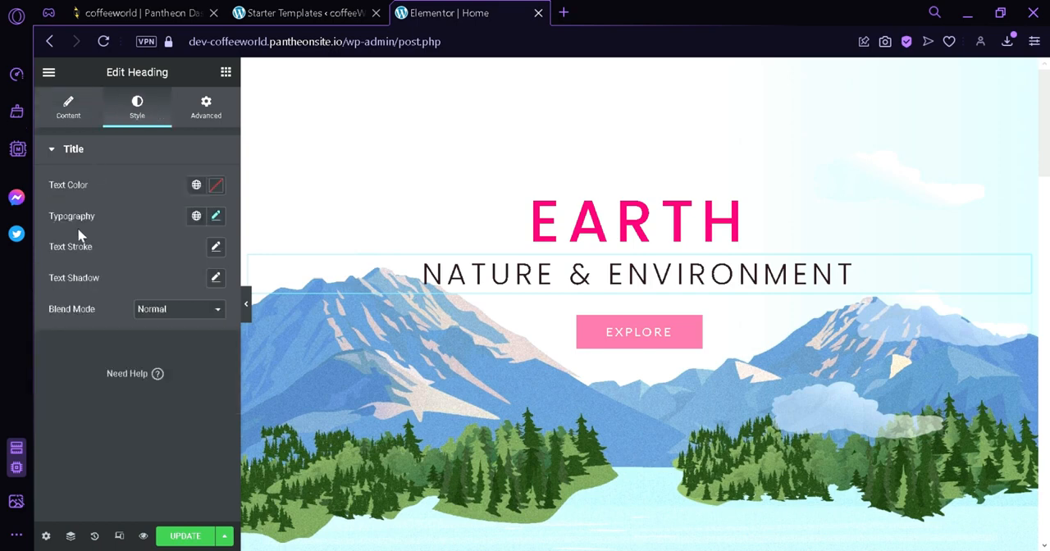
pyautogui.click(225, 110)
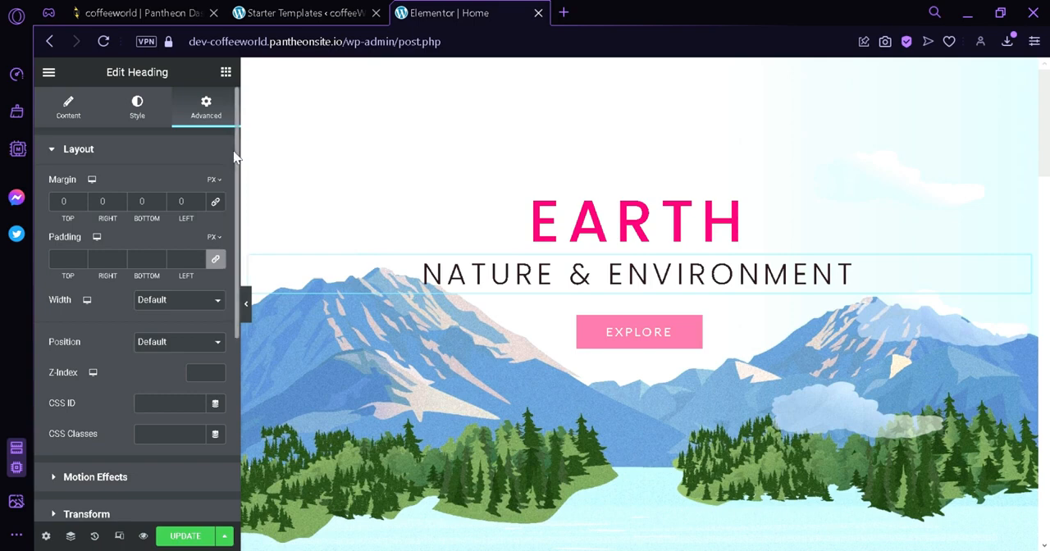
pyautogui.moveTo(238, 158); pyautogui.dragTo(230, 272)
pyautogui.scroll(-1, 114, 238)
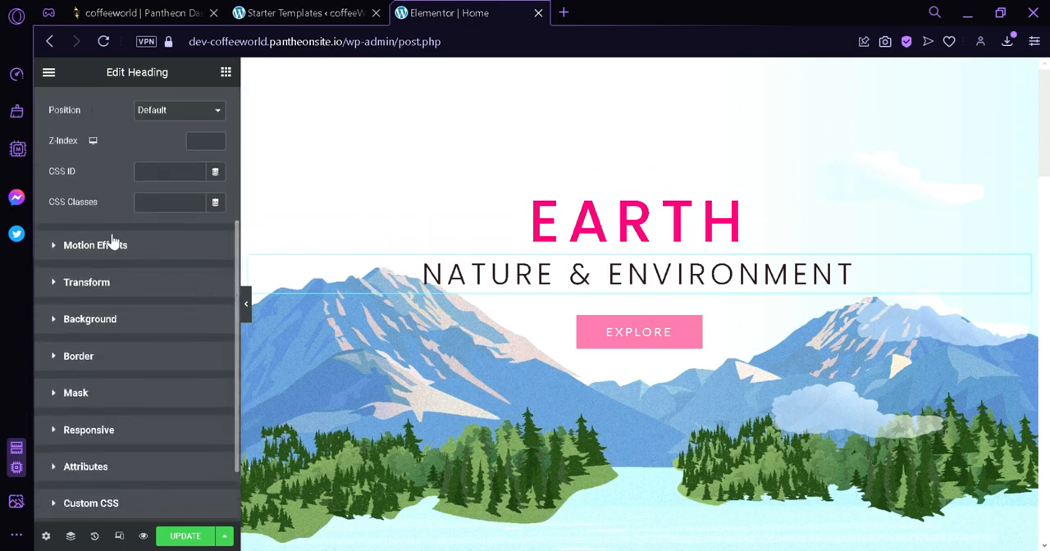
pyautogui.click(114, 242)
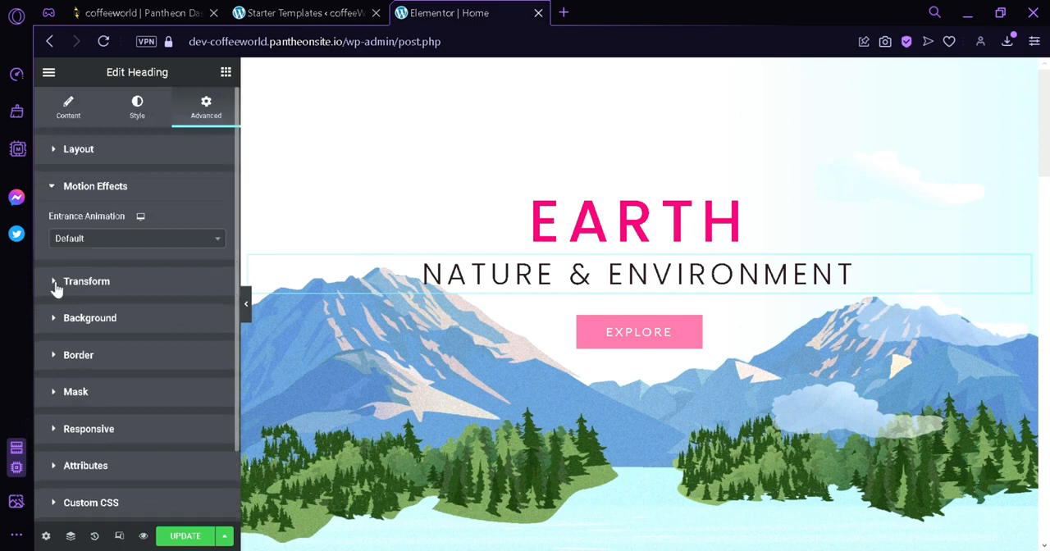
pyautogui.click(56, 284)
pyautogui.scroll(-3, 65, 345)
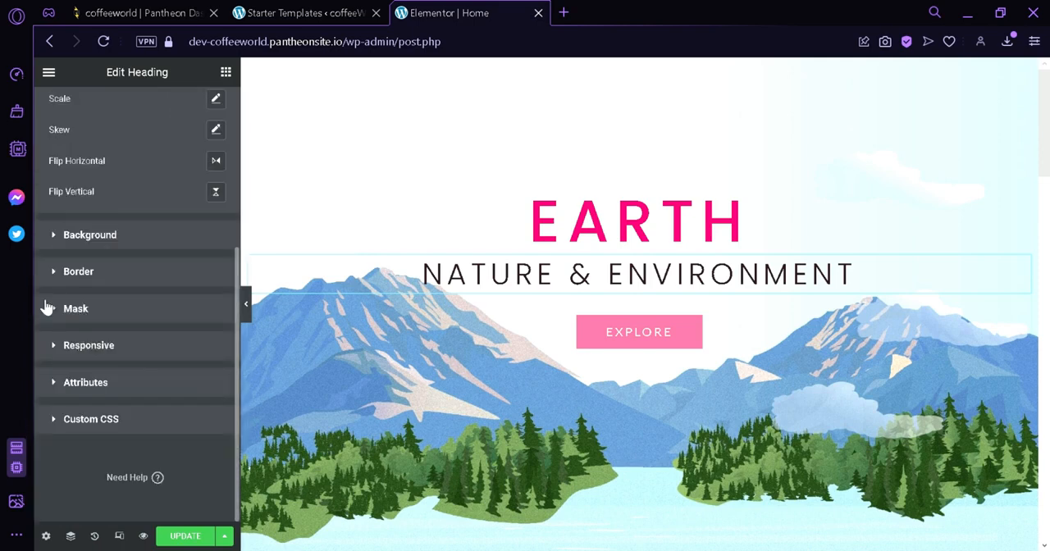
# Change the text of the Explore button in the hero section to "Start"
pyautogui.click(631, 344)
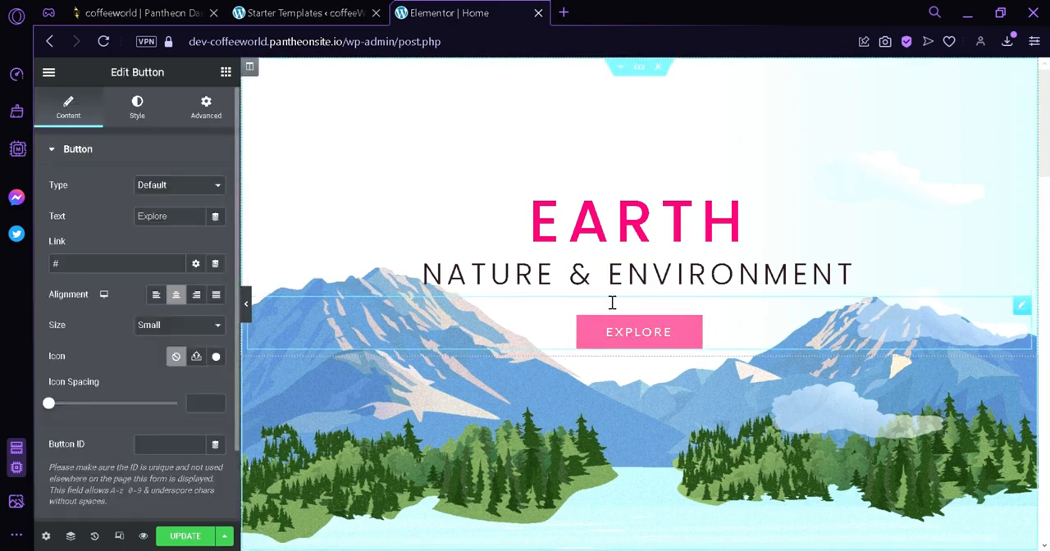
pyautogui.moveTo(182, 218); pyautogui.dragTo(150, 230)
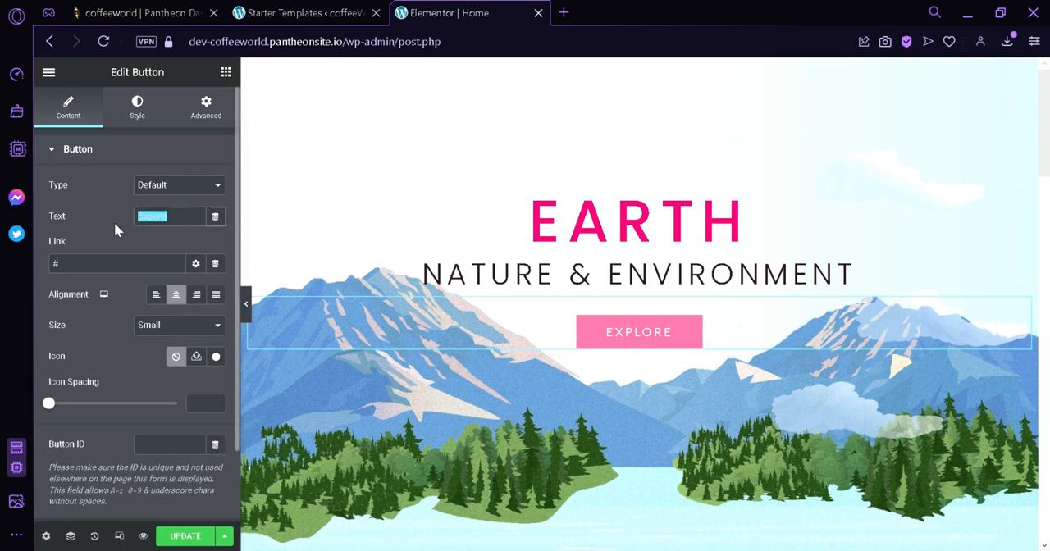
pyautogui.write('Start')
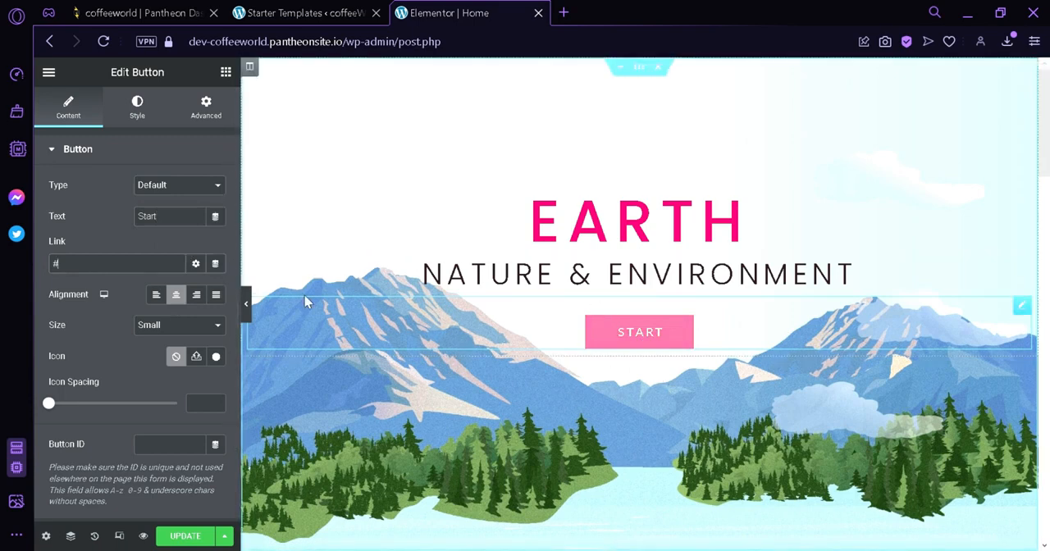
# Try the left, right and justified alignments on the Start button and return it to center
pyautogui.click(156, 296)
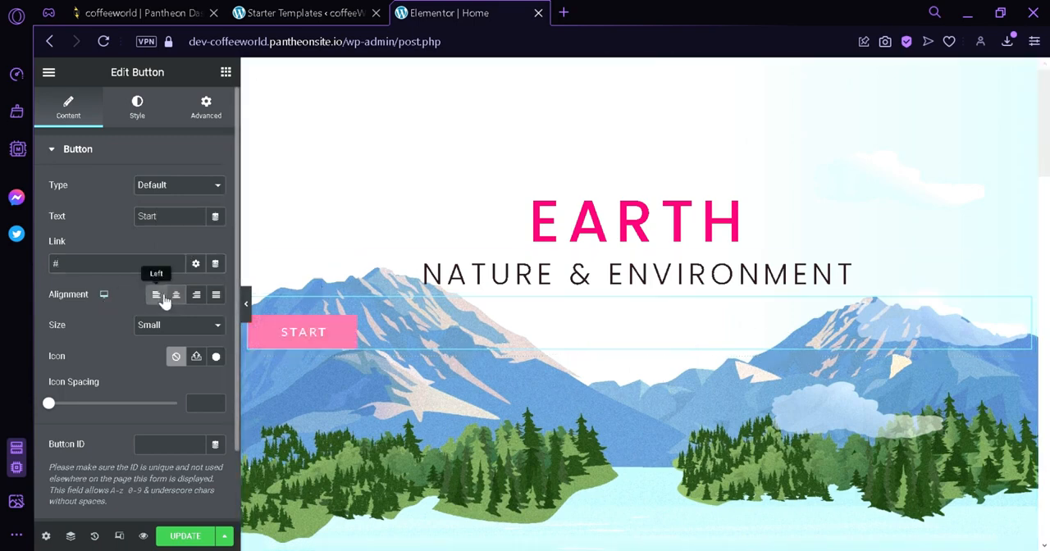
pyautogui.click(177, 297)
pyautogui.click(199, 297)
pyautogui.click(217, 297)
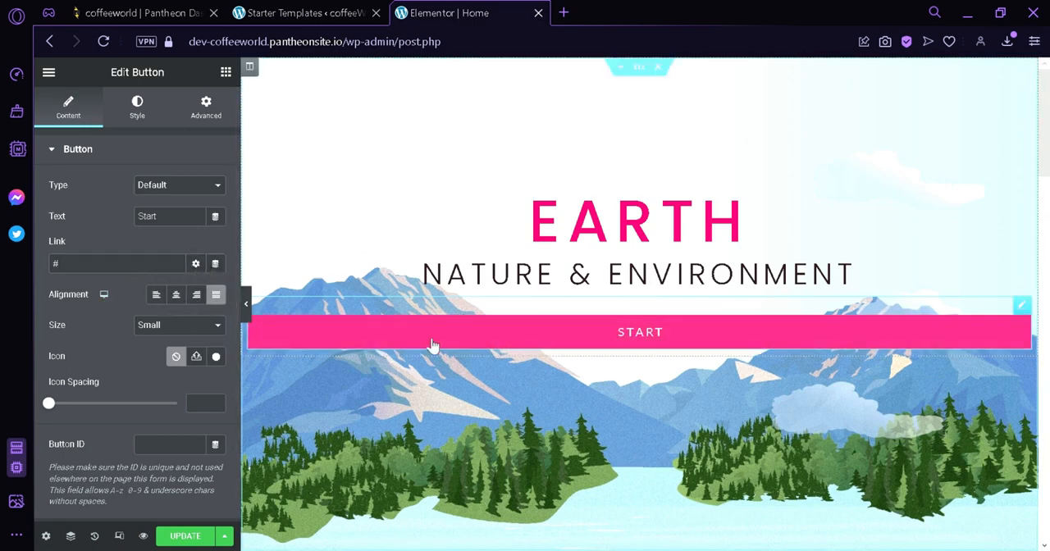
pyautogui.click(176, 295)
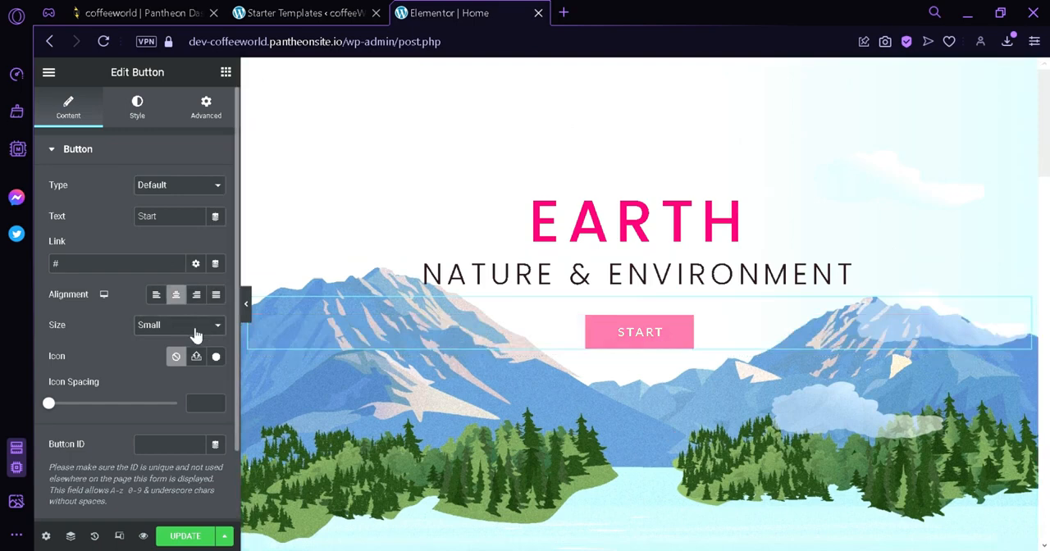
# Examine the Start button's size choices, its remaining content options and its style settings
pyautogui.click(194, 343)
pyautogui.click(175, 371)
pyautogui.click(174, 353)
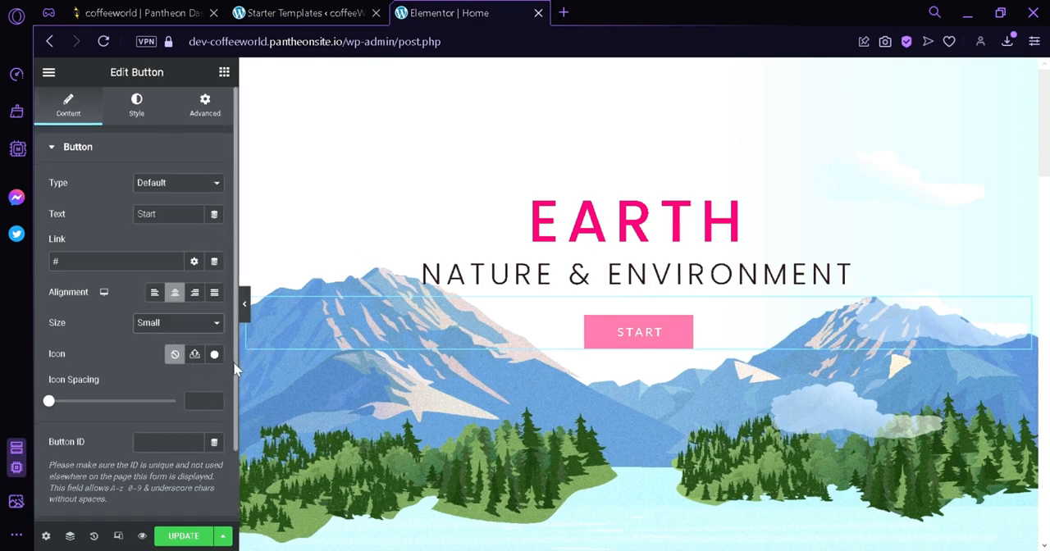
pyautogui.scroll(-2, 230, 432)
pyautogui.scroll(2, 202, 485)
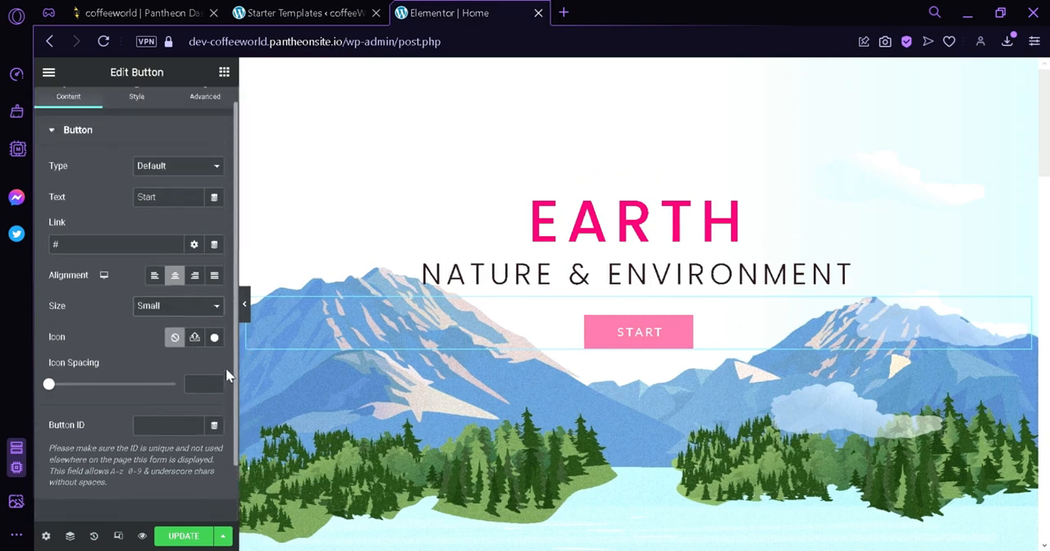
pyautogui.click(142, 108)
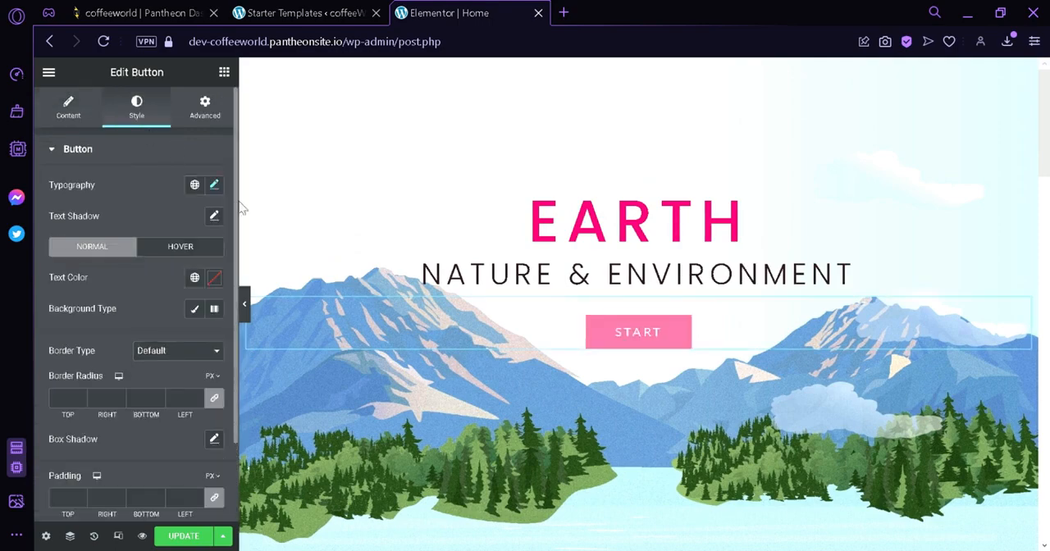
# Select the image in the Graphic Design column and set its alignment to center
pyautogui.click(368, 170)
pyautogui.scroll(-5, 426, 343)
pyautogui.click(427, 339)
pyautogui.scroll(-2, 435, 328)
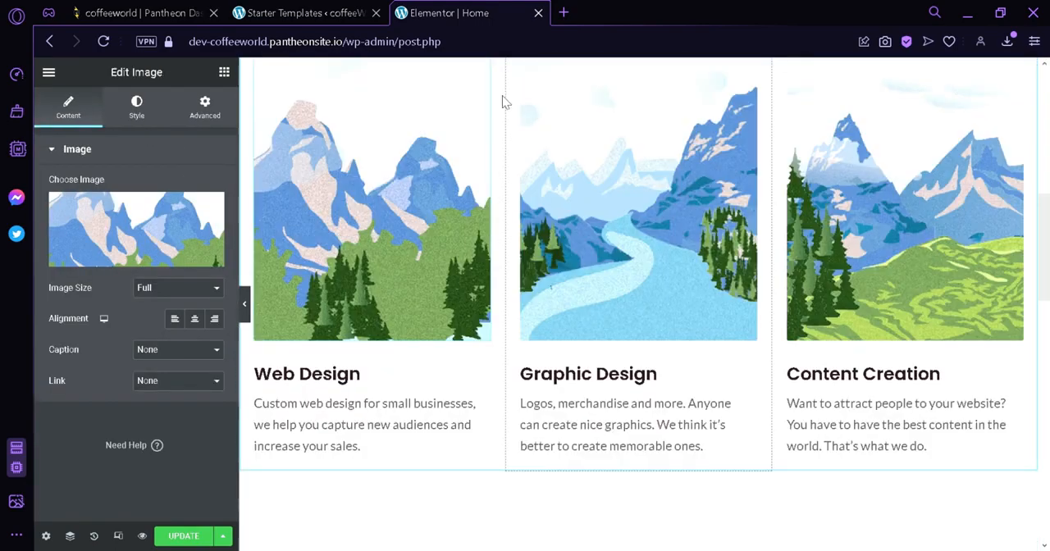
pyautogui.scroll(2, 672, 297)
pyautogui.click(673, 349)
pyautogui.moveTo(133, 233)
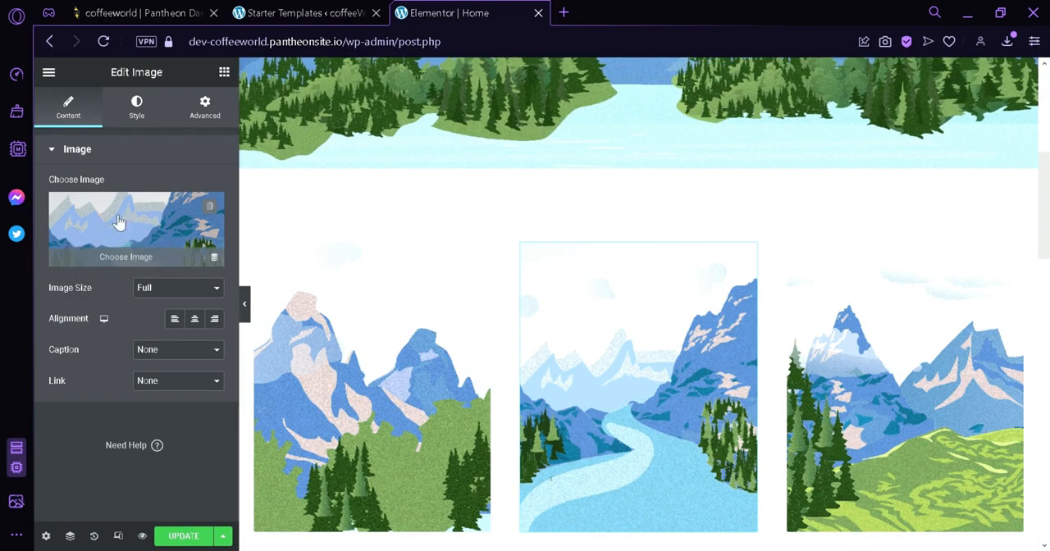
pyautogui.click(178, 322)
pyautogui.click(195, 321)
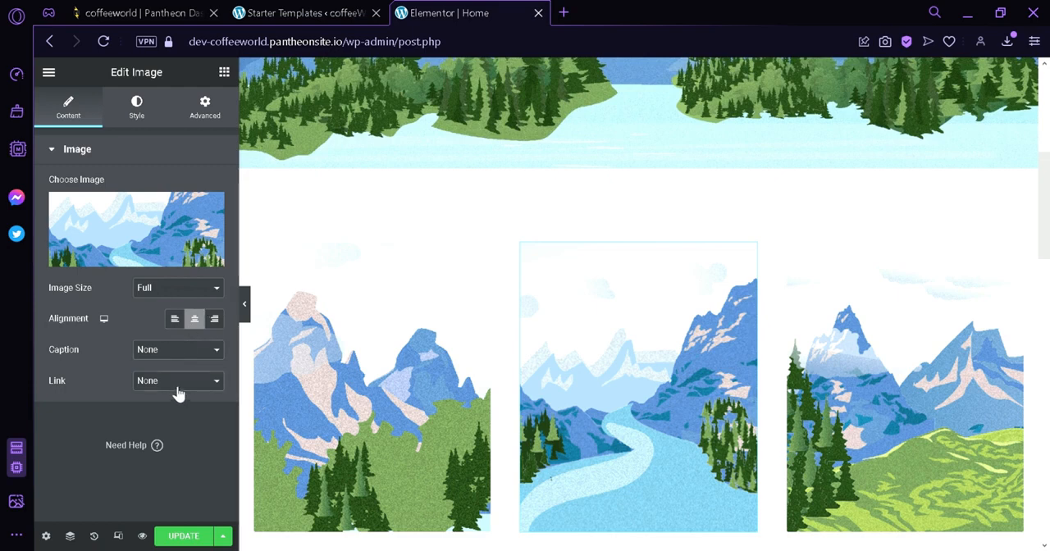
# Examine the Graphic Design image's style and advanced settings and look over the three service columns
pyautogui.click(151, 119)
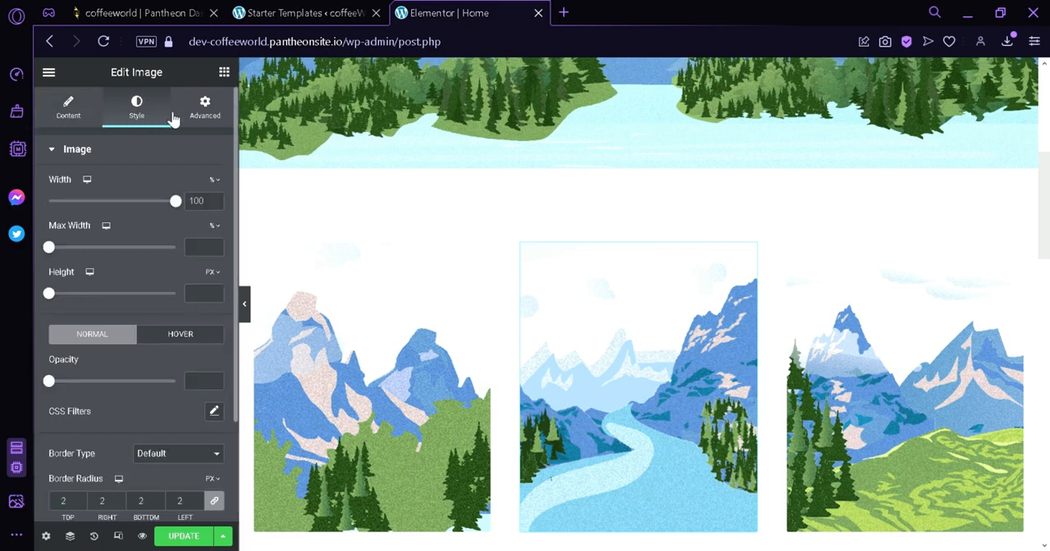
pyautogui.scroll(-3, 198, 145)
pyautogui.scroll(3, 198, 131)
pyautogui.click(197, 115)
pyautogui.scroll(-5, 197, 164)
pyautogui.scroll(4, 196, 158)
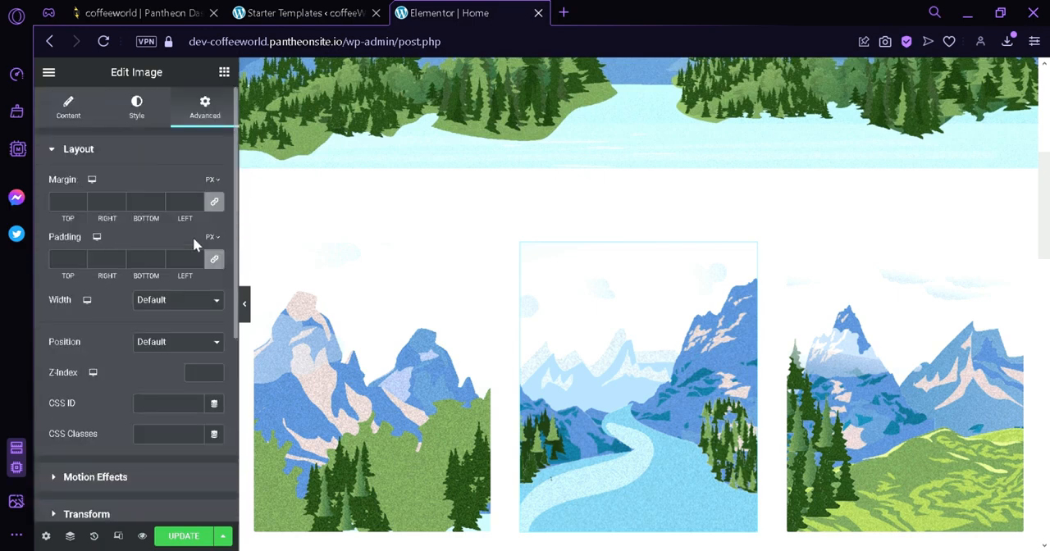
pyautogui.scroll(-2, 492, 246)
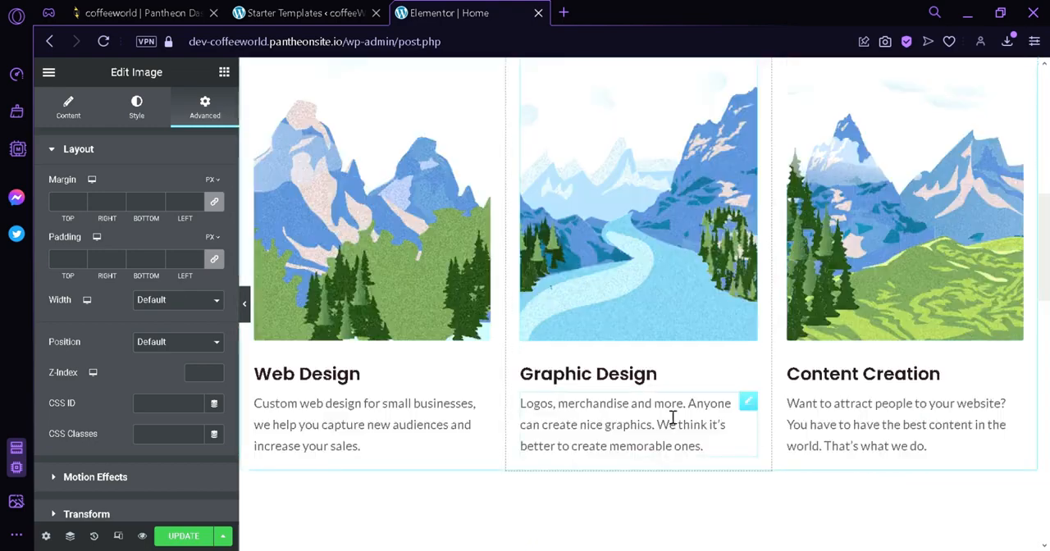
pyautogui.scroll(4, 711, 466)
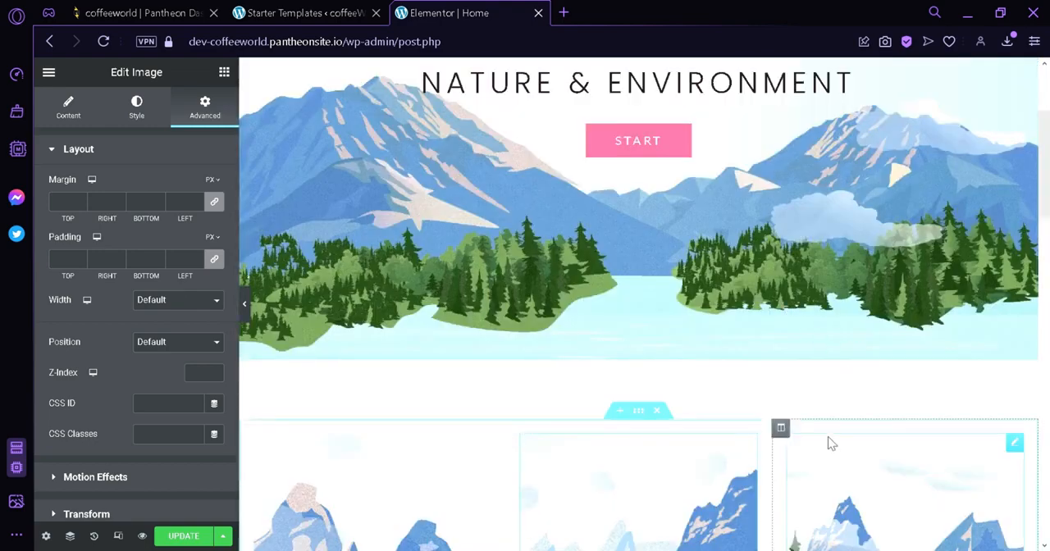
pyautogui.scroll(-2, 586, 408)
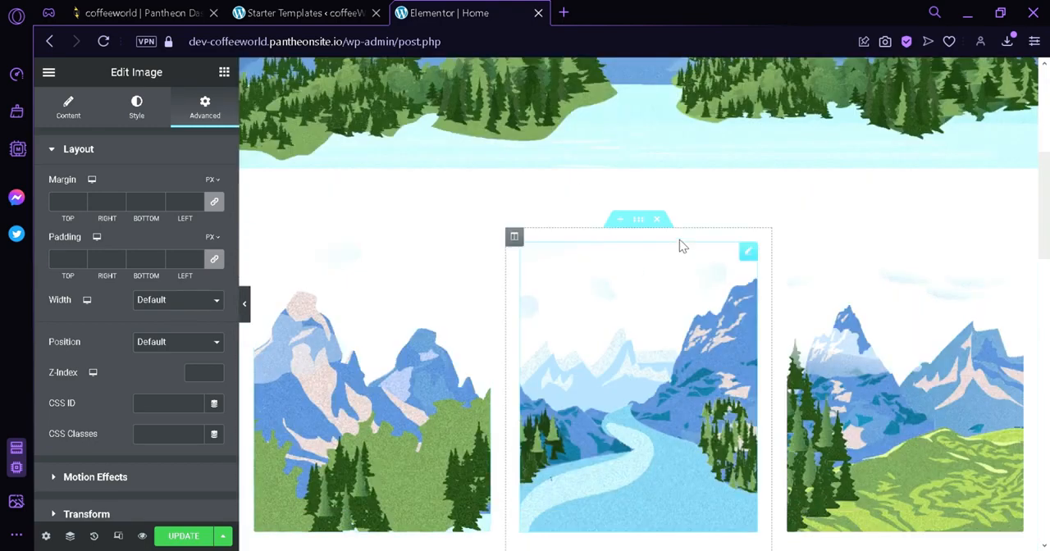
pyautogui.scroll(-2, 678, 227)
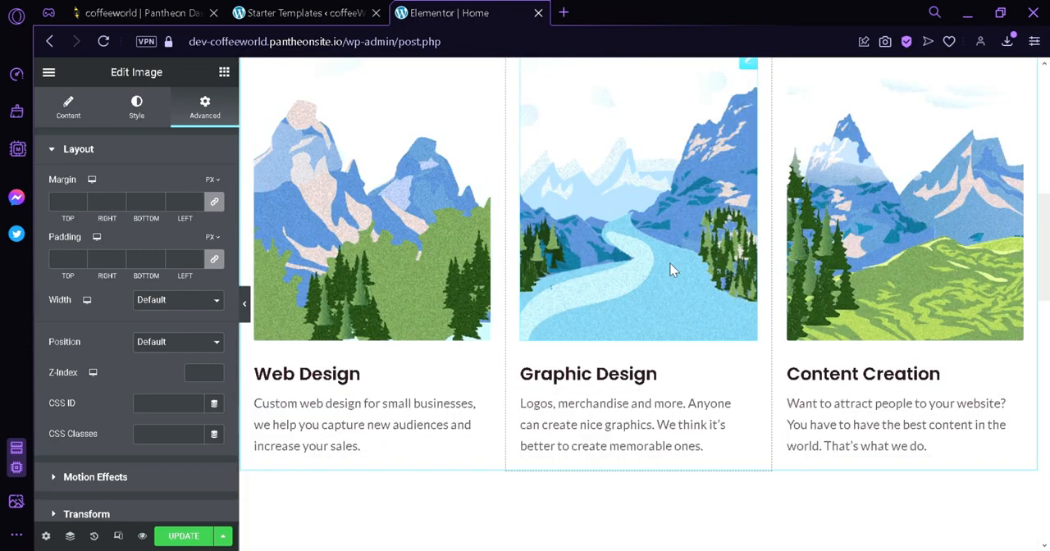
# Delete the three-column services section and the Talk To Us section from the home page
pyautogui.scroll(2, 862, 389)
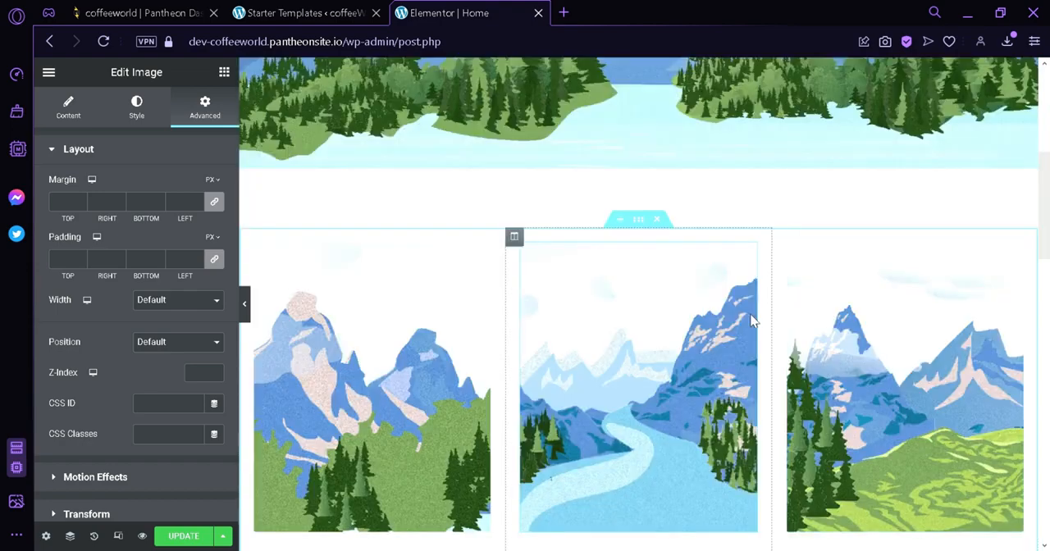
pyautogui.click(659, 222)
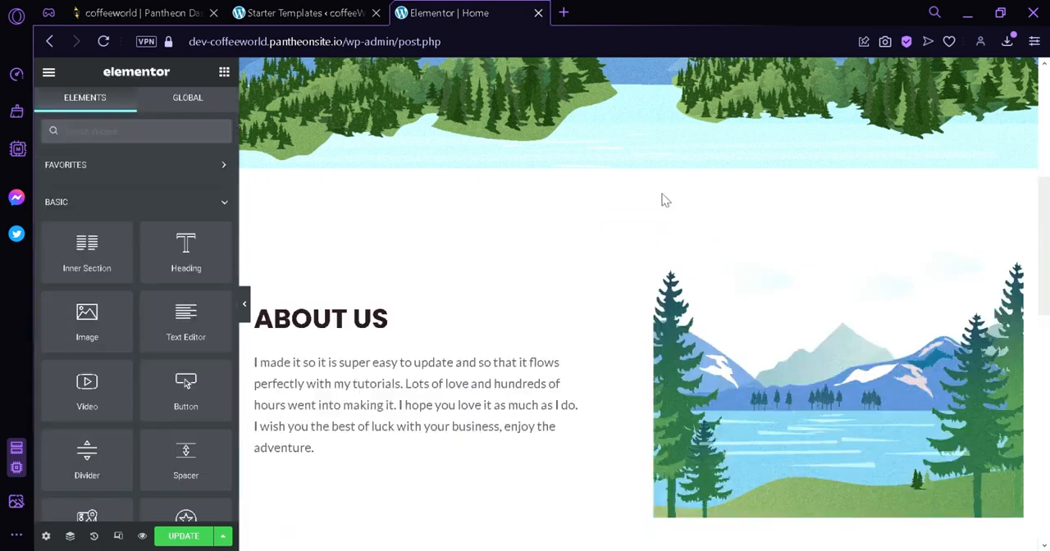
pyautogui.scroll(-7, 820, 235)
pyautogui.scroll(2, 586, 307)
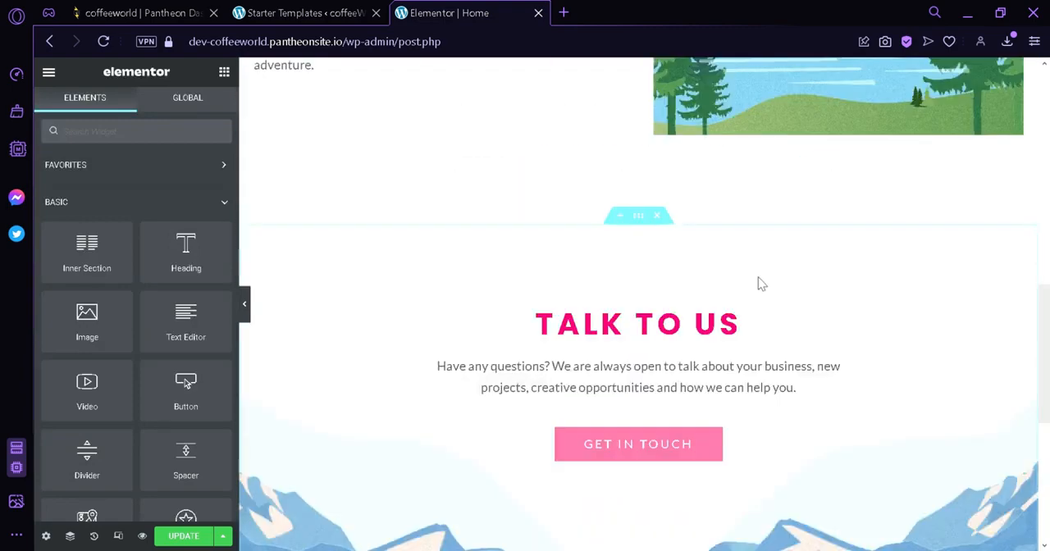
pyautogui.scroll(10, 668, 222)
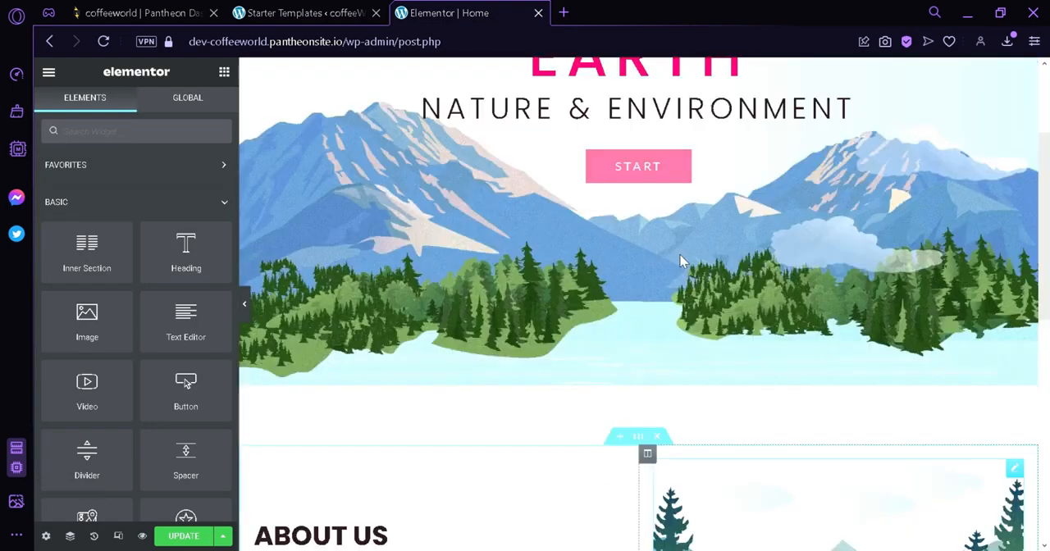
pyautogui.scroll(-7, 677, 408)
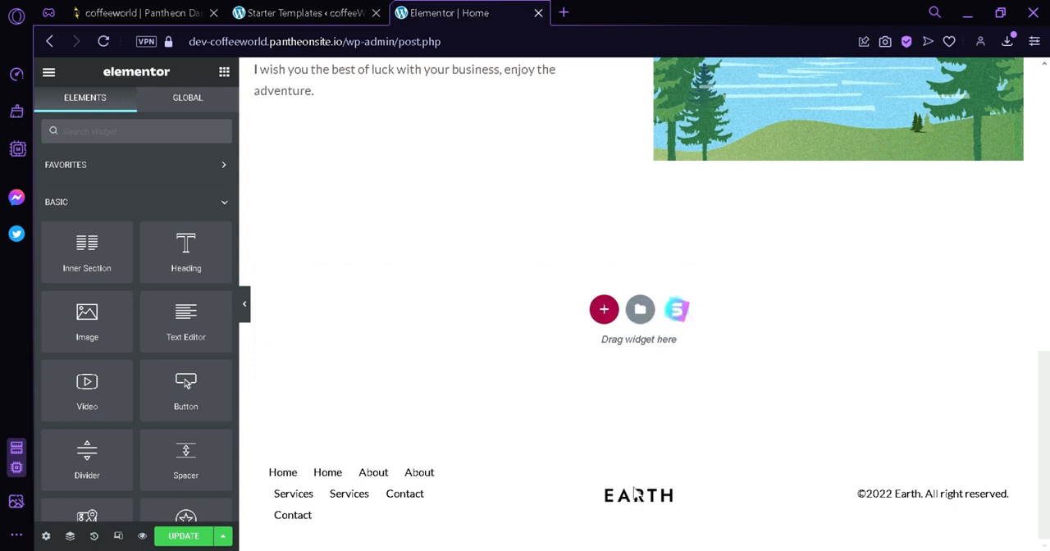
# Add a two-column section with equal halves below About Us and place a Text Editor widget in its left column
pyautogui.click(604, 312)
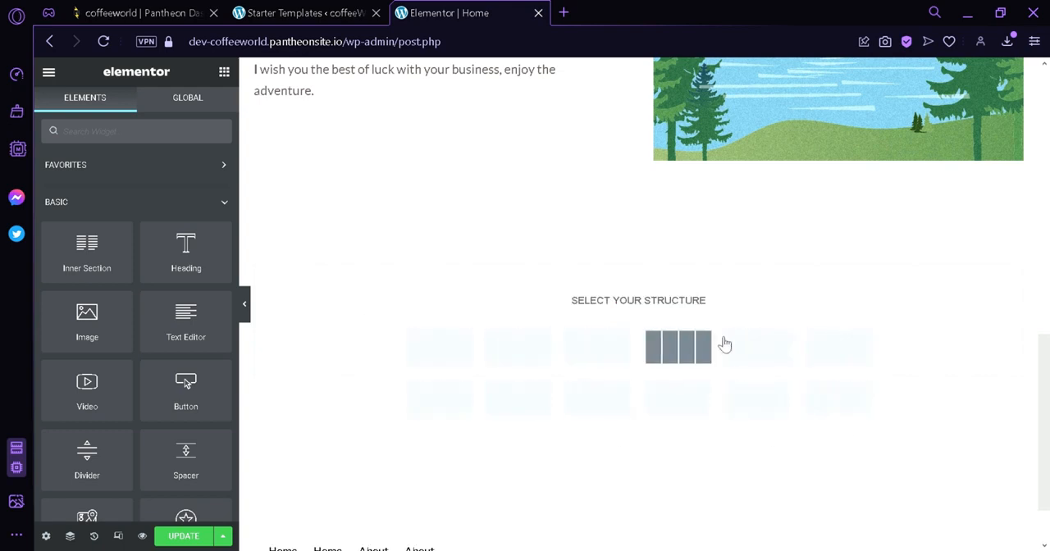
pyautogui.click(531, 364)
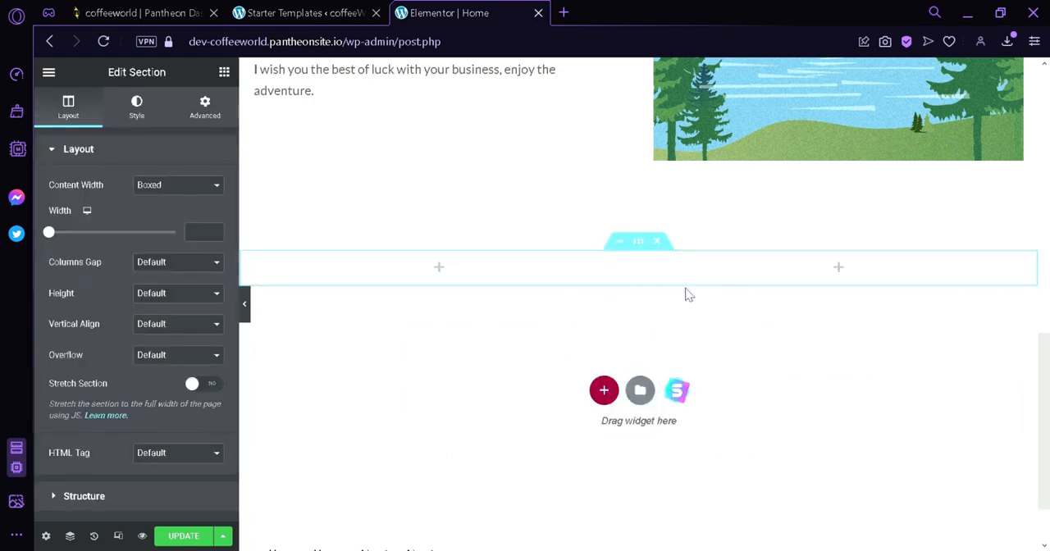
pyautogui.click(438, 269)
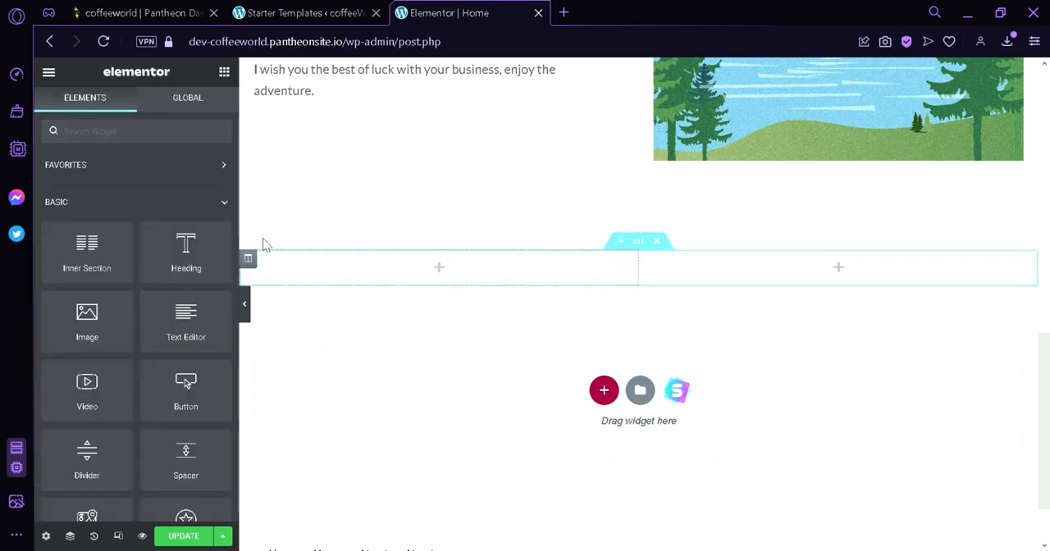
pyautogui.scroll(-4, 120, 175)
pyautogui.scroll(4, 122, 361)
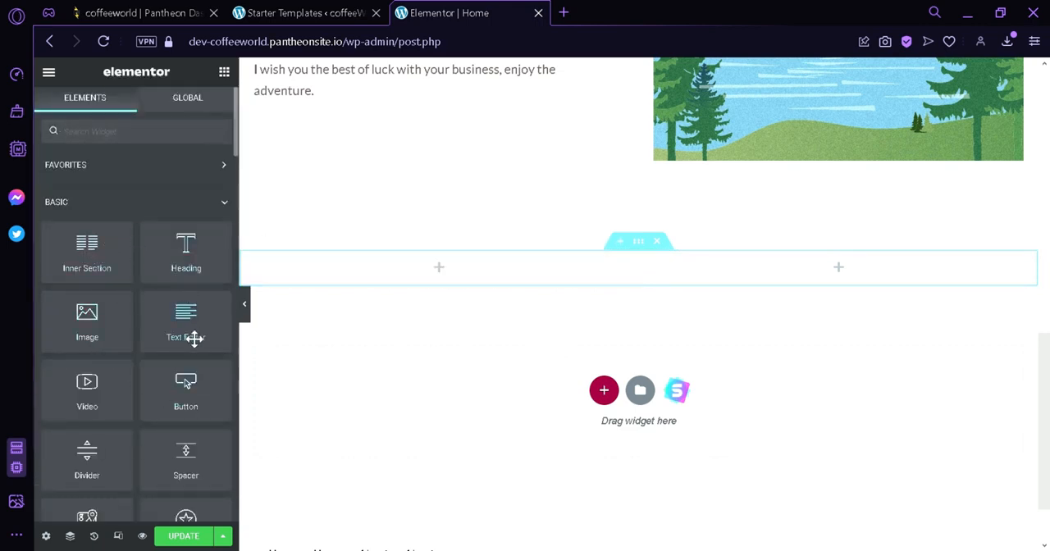
pyautogui.moveTo(195, 339); pyautogui.dragTo(446, 276)
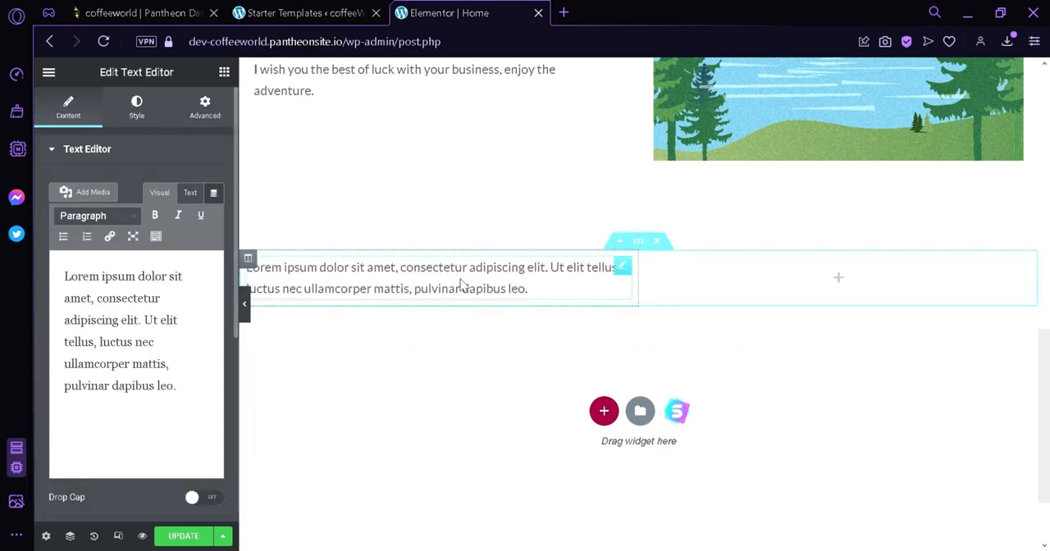
# Place an Image widget in the right column of the new section
pyautogui.click(869, 289)
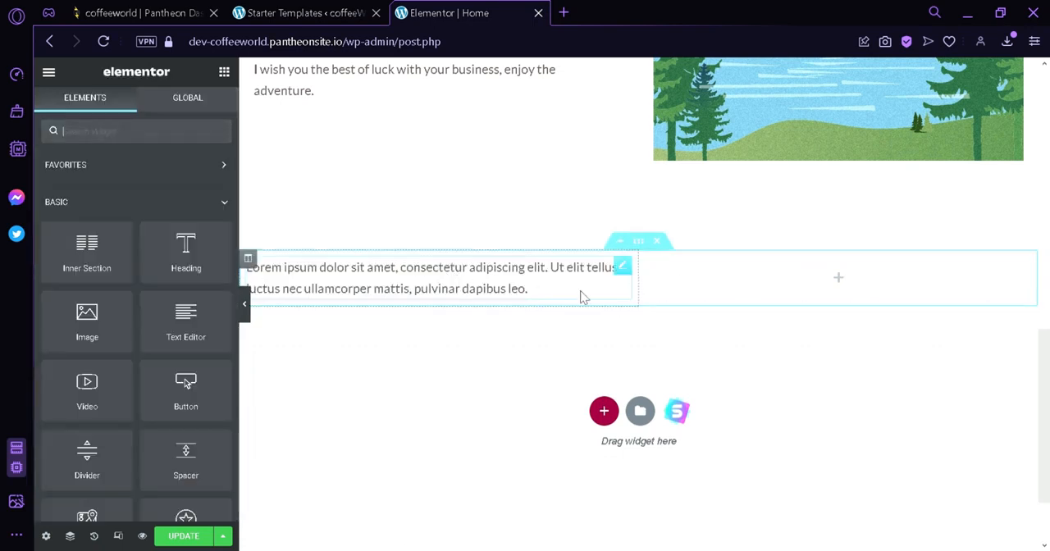
pyautogui.moveTo(86, 336); pyautogui.dragTo(854, 279)
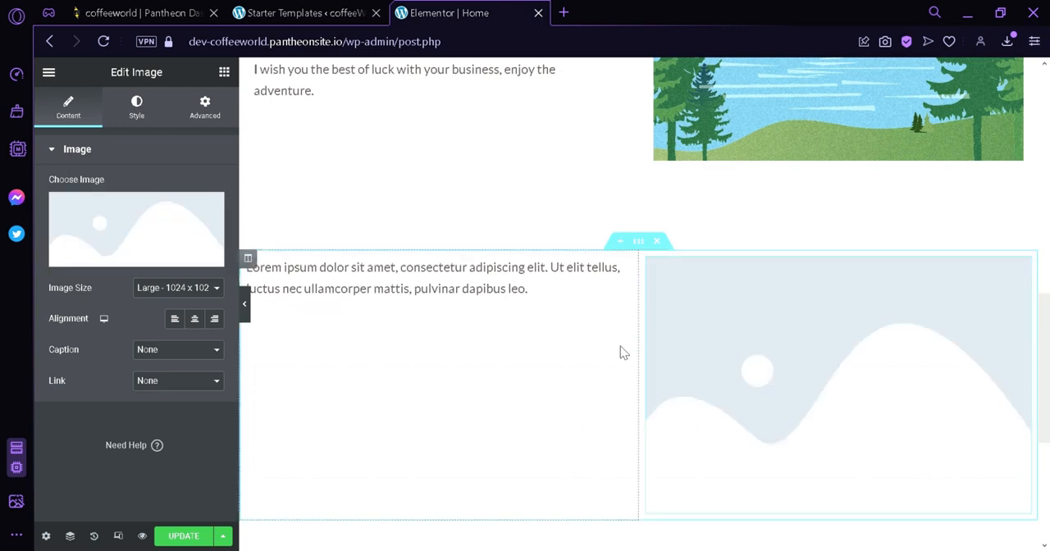
pyautogui.scroll(-2, 542, 279)
pyautogui.scroll(2, 574, 238)
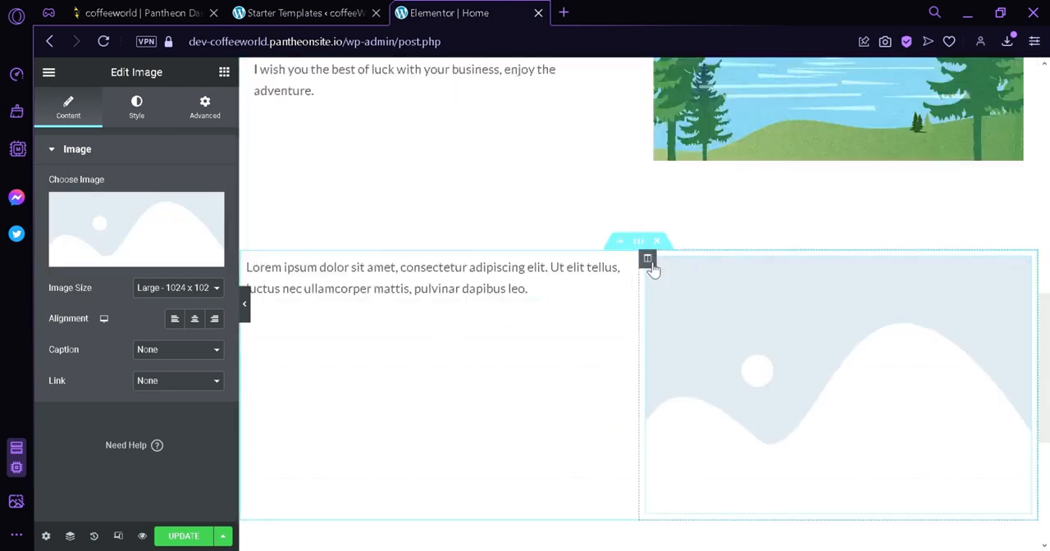
# Look over the edited home page and save its changes with Update
pyautogui.scroll(-4, 725, 345)
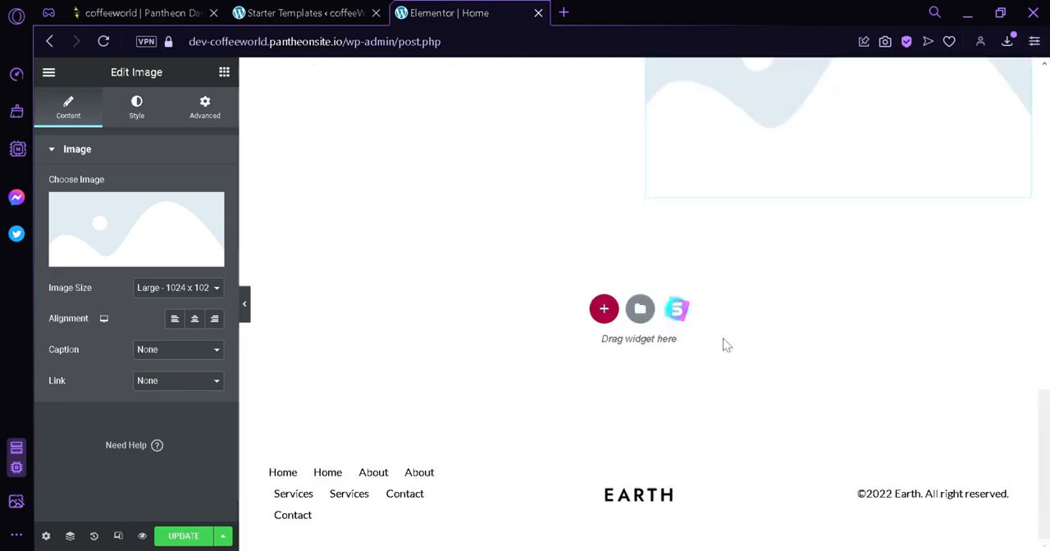
pyautogui.scroll(10, 725, 344)
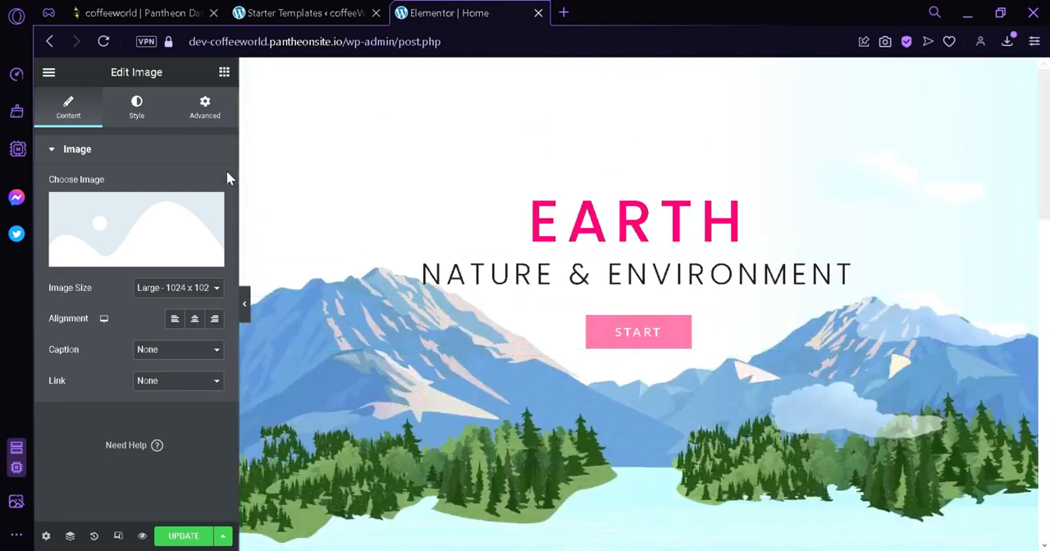
pyautogui.moveTo(1047, 199); pyautogui.dragTo(1048, 360)
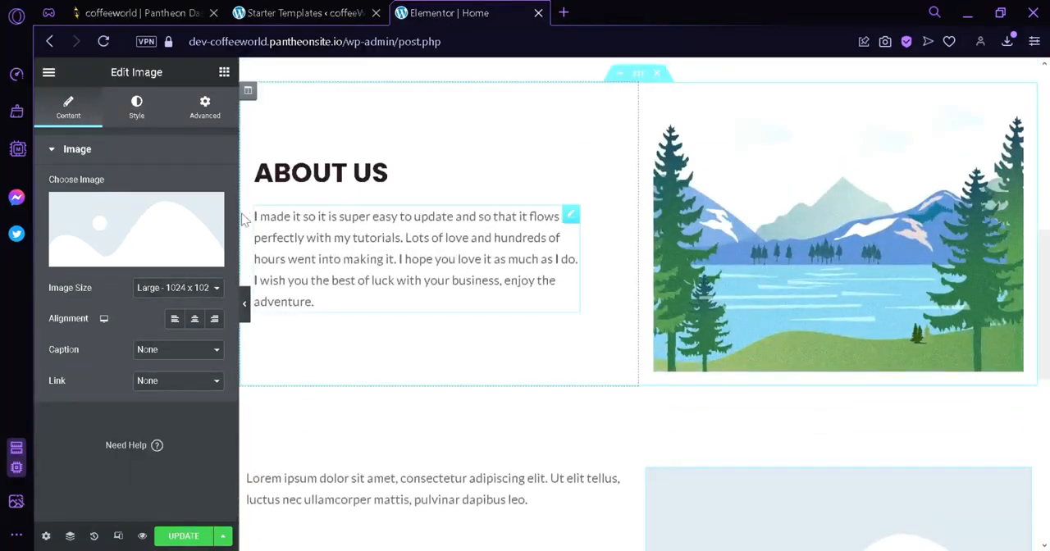
pyautogui.click(177, 538)
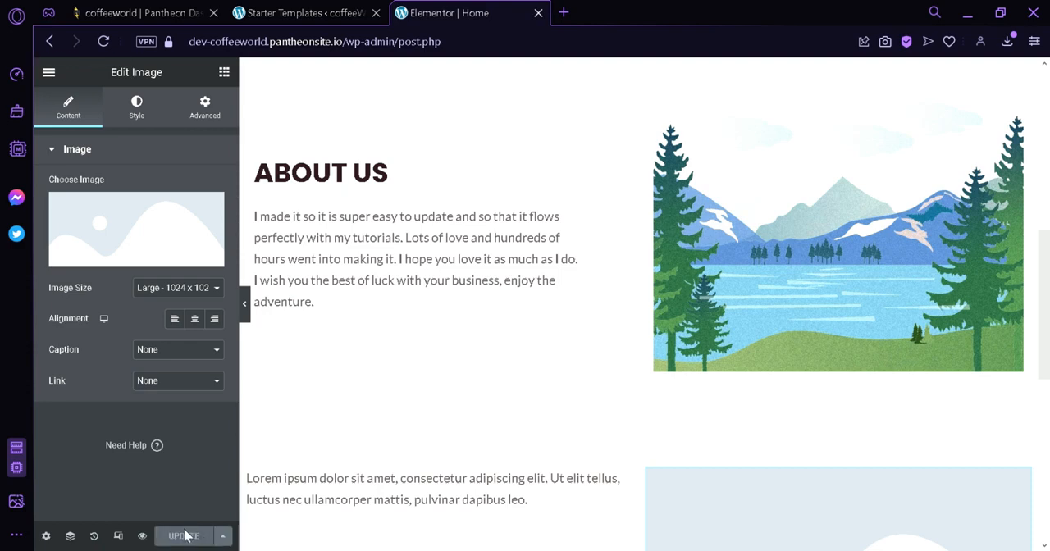
# Preview the home page and examine it from the Earth banner through About Us to the new text and image section
pyautogui.click(142, 536)
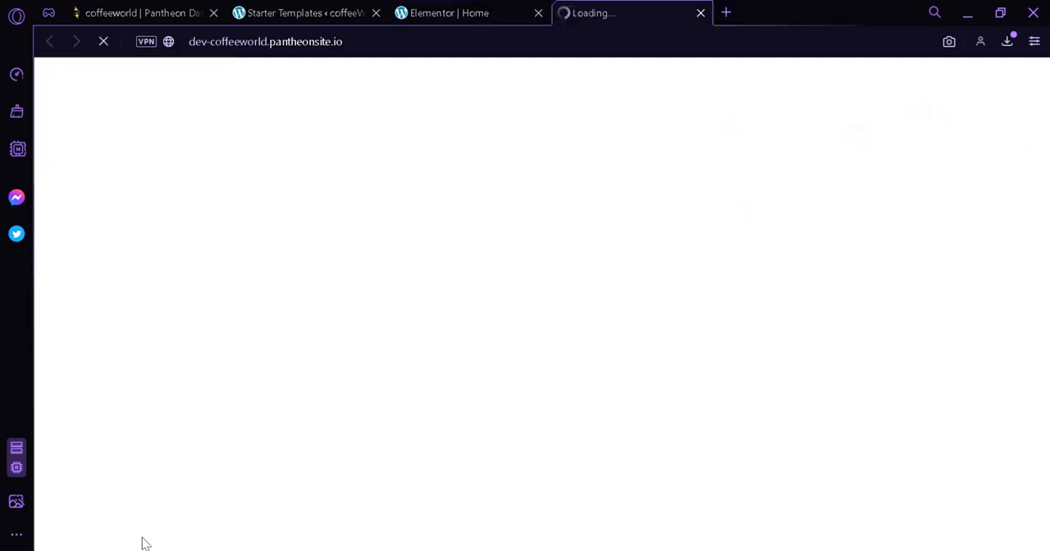
pyautogui.scroll(-7, 871, 240)
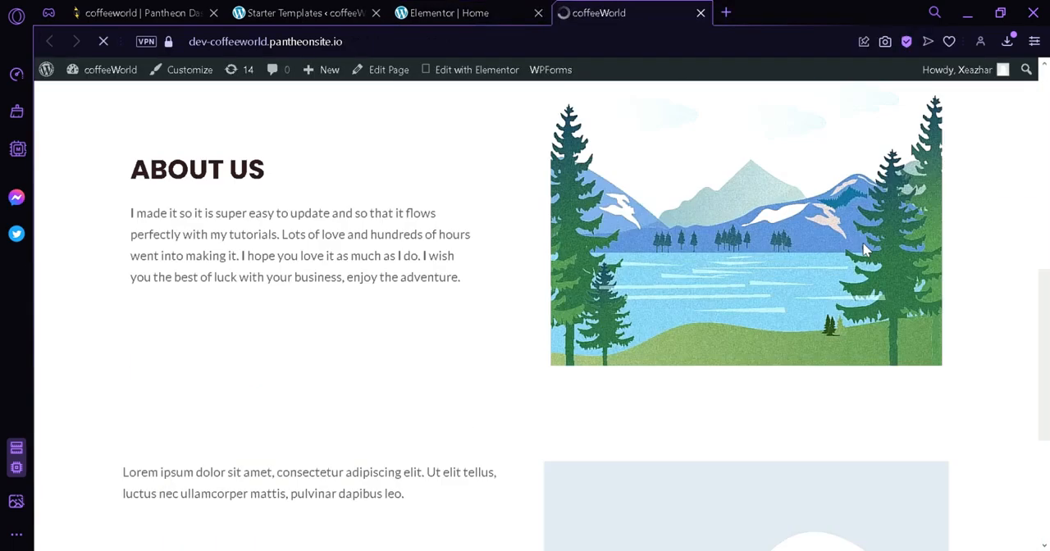
pyautogui.scroll(3, 871, 239)
pyautogui.scroll(-5, 872, 241)
pyautogui.scroll(5, 872, 241)
pyautogui.scroll(-5, 872, 242)
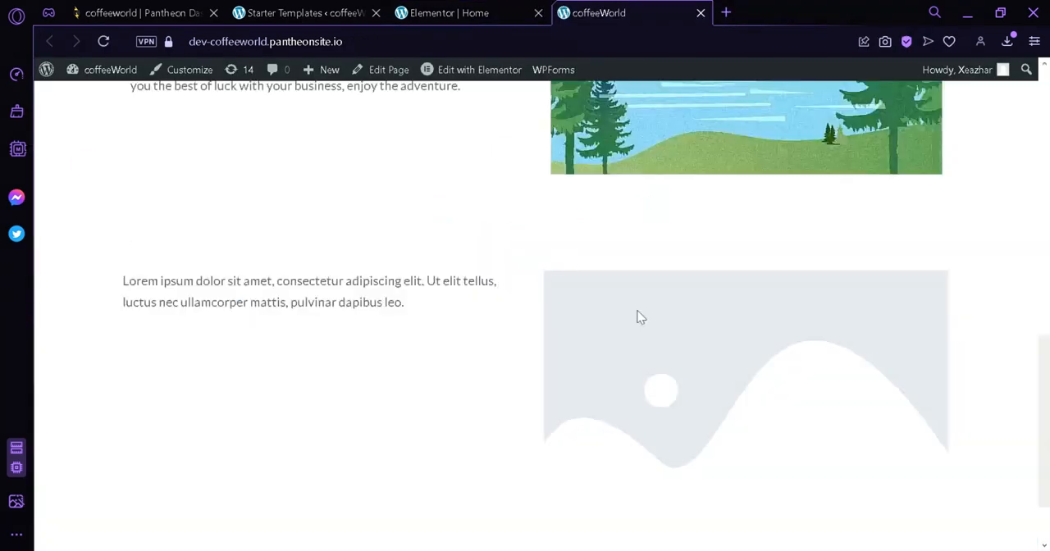
pyautogui.scroll(10, 762, 311)
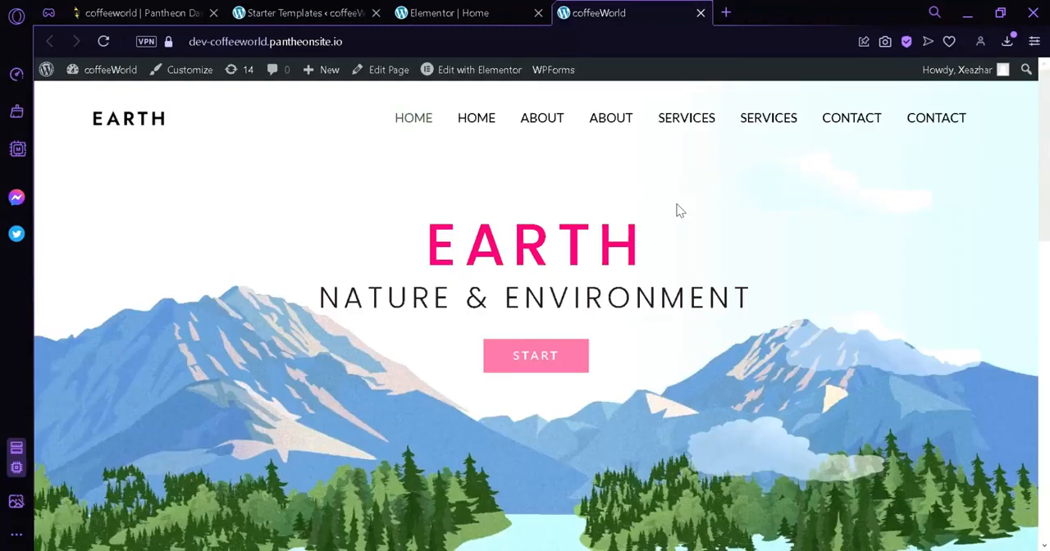
pyautogui.moveTo(339, 295); pyautogui.dragTo(755, 307)
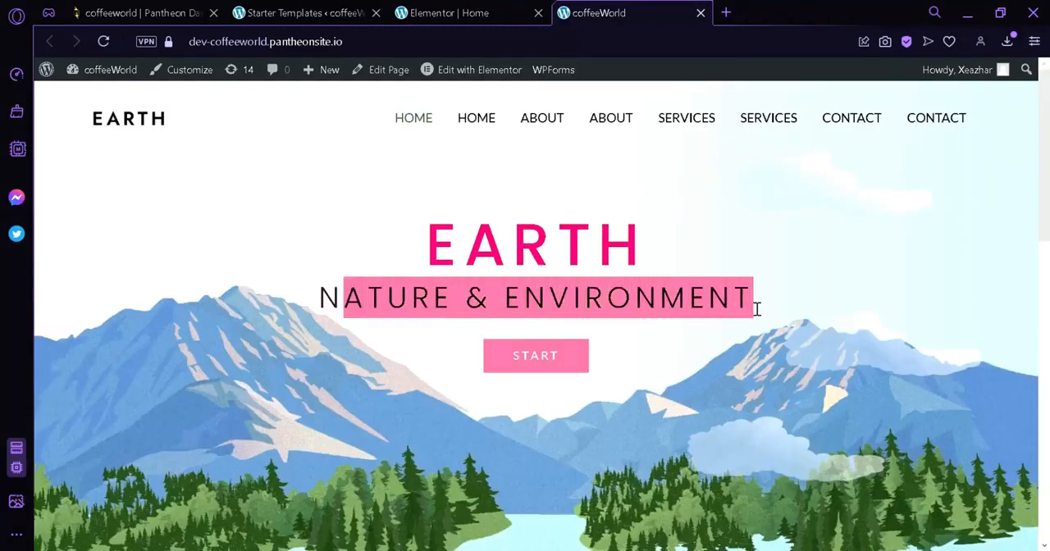
pyautogui.scroll(-5, 720, 328)
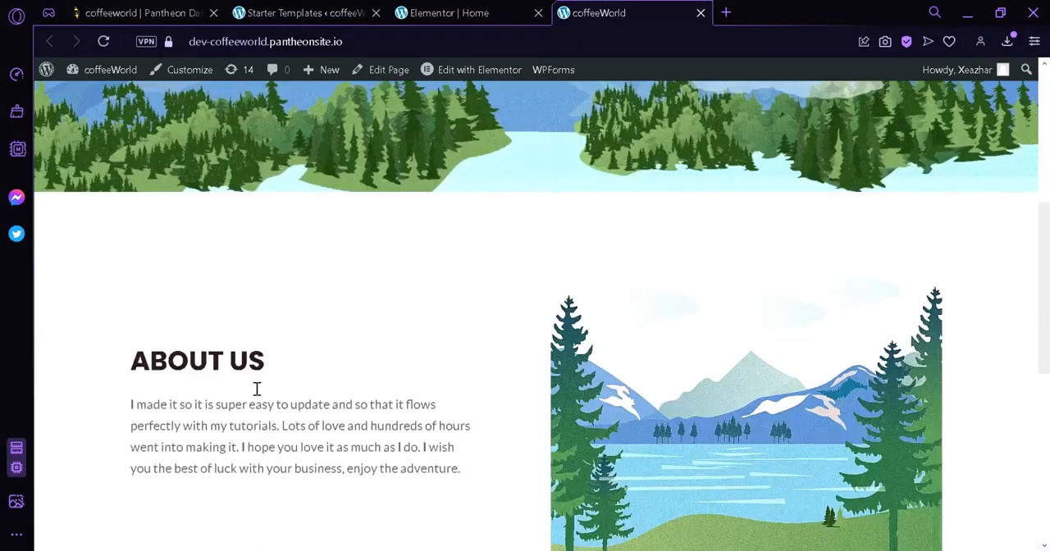
pyautogui.scroll(5, 870, 312)
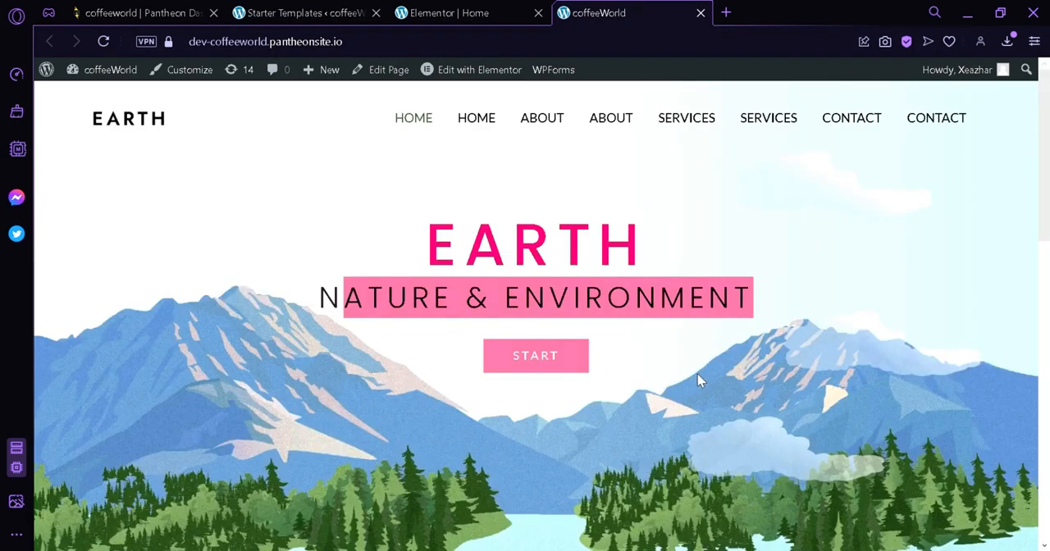
# Switch to the Pantheon dashboard of the coffeeworld site
pyautogui.click(287, 12)
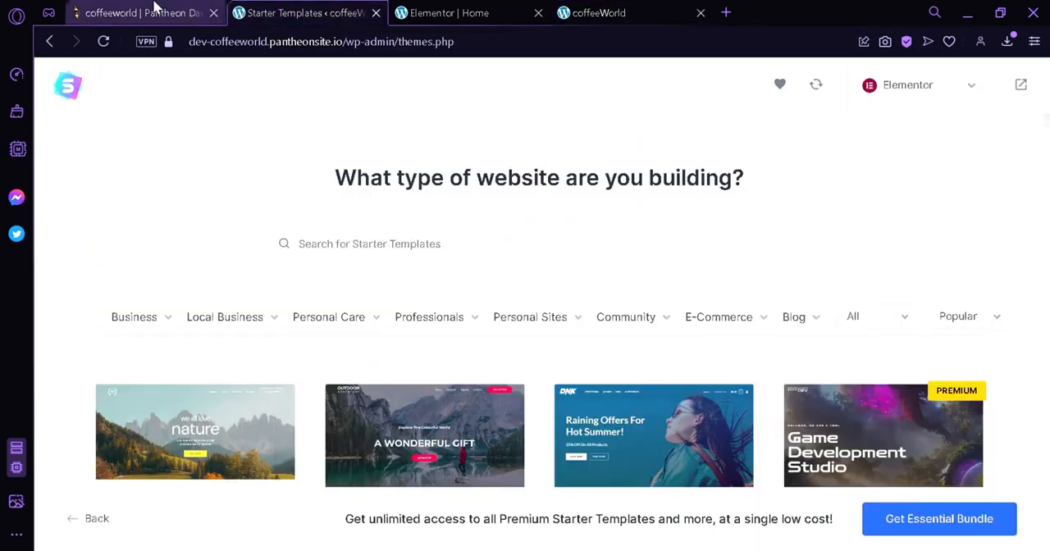
pyautogui.click(154, 10)
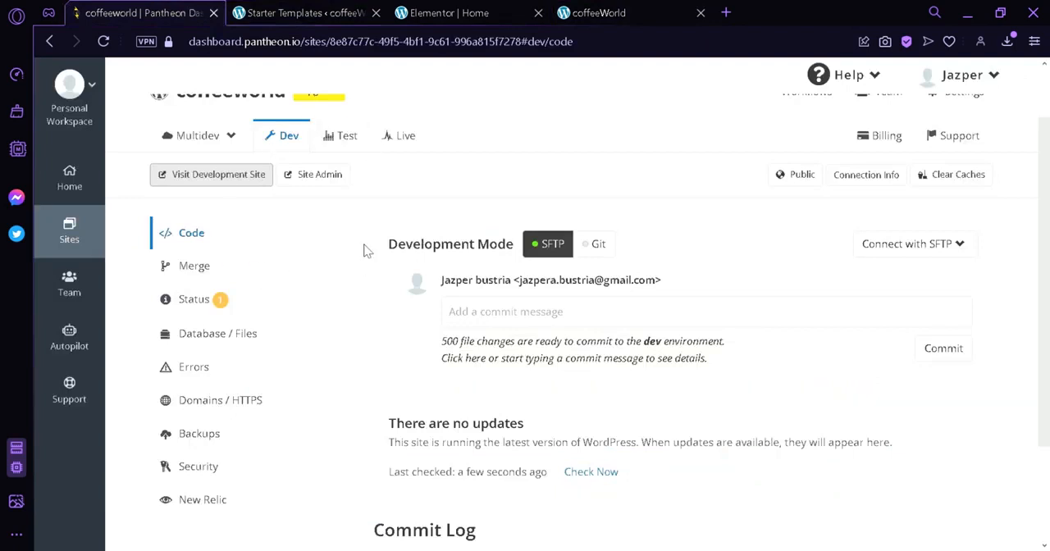